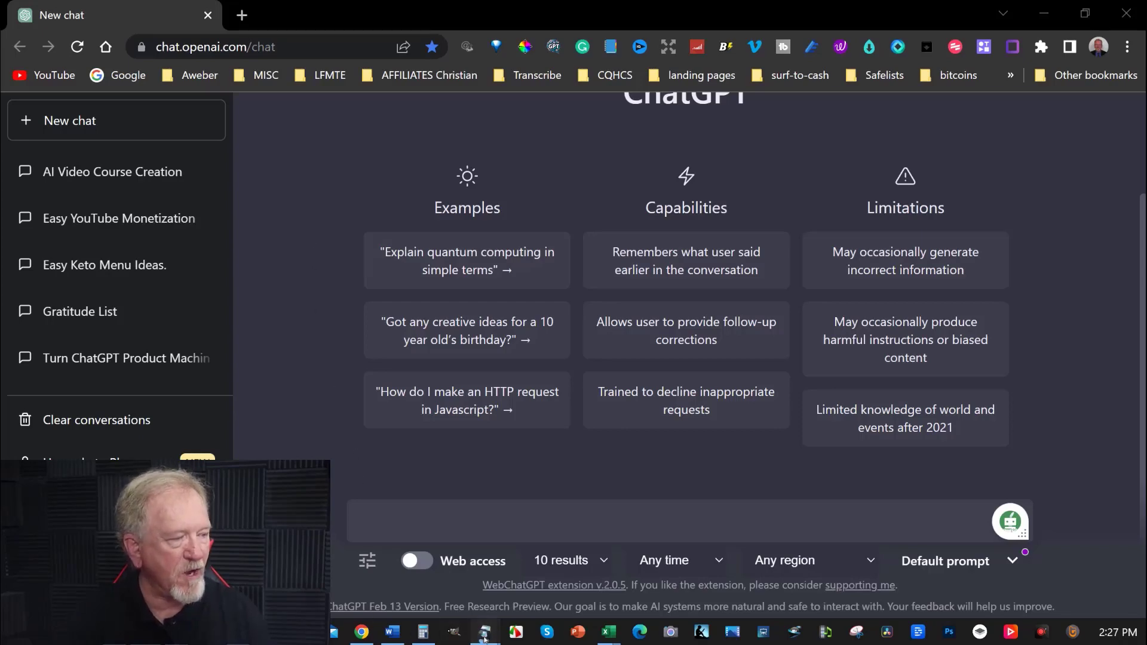
Bring the Notepad AIDA prompt forward and scroll to its $17, $27-after-timer and 30-day guarantee terms.
left_click(328, 158)
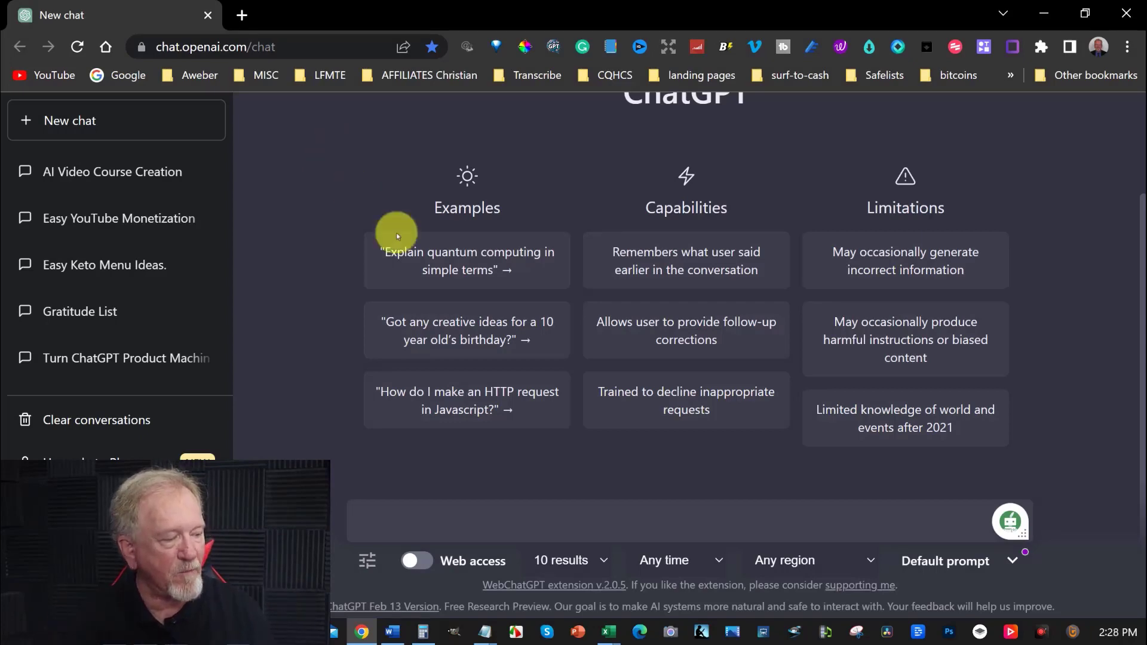
mouse_move(486, 637)
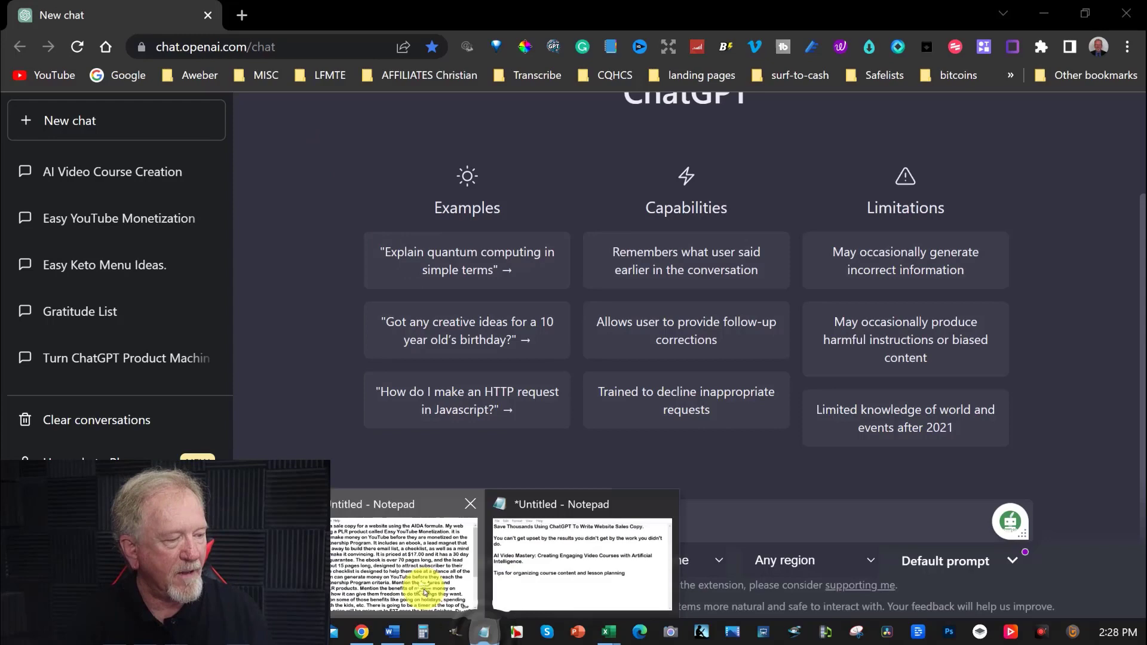
left_click(392, 499)
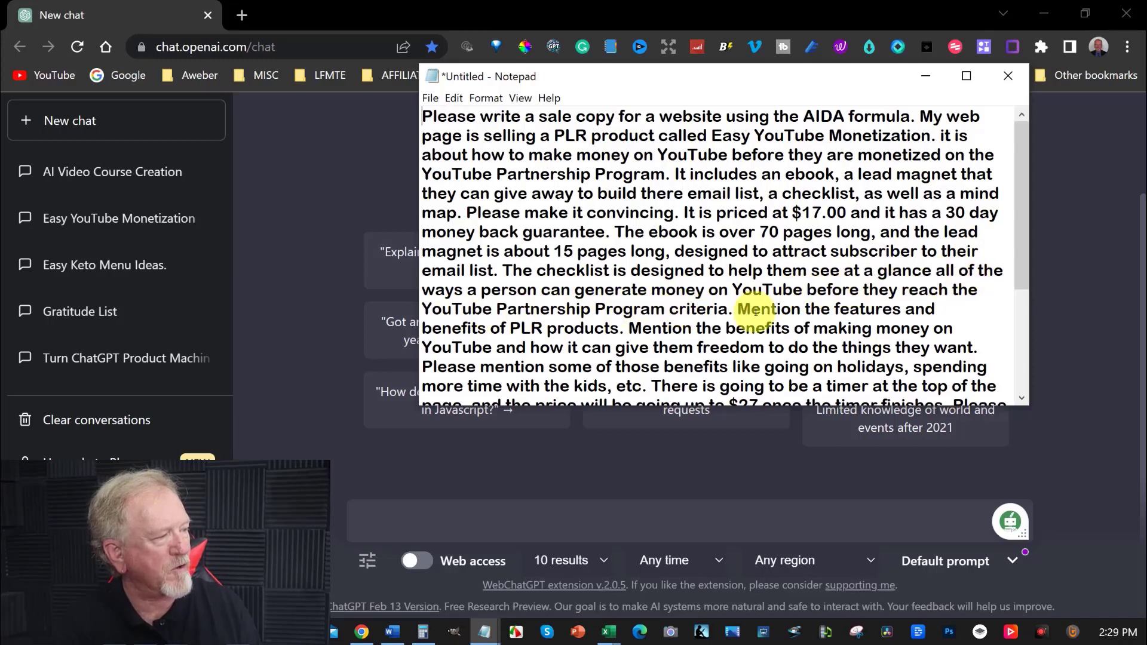
left_click_drag(1019, 174, 1022, 202)
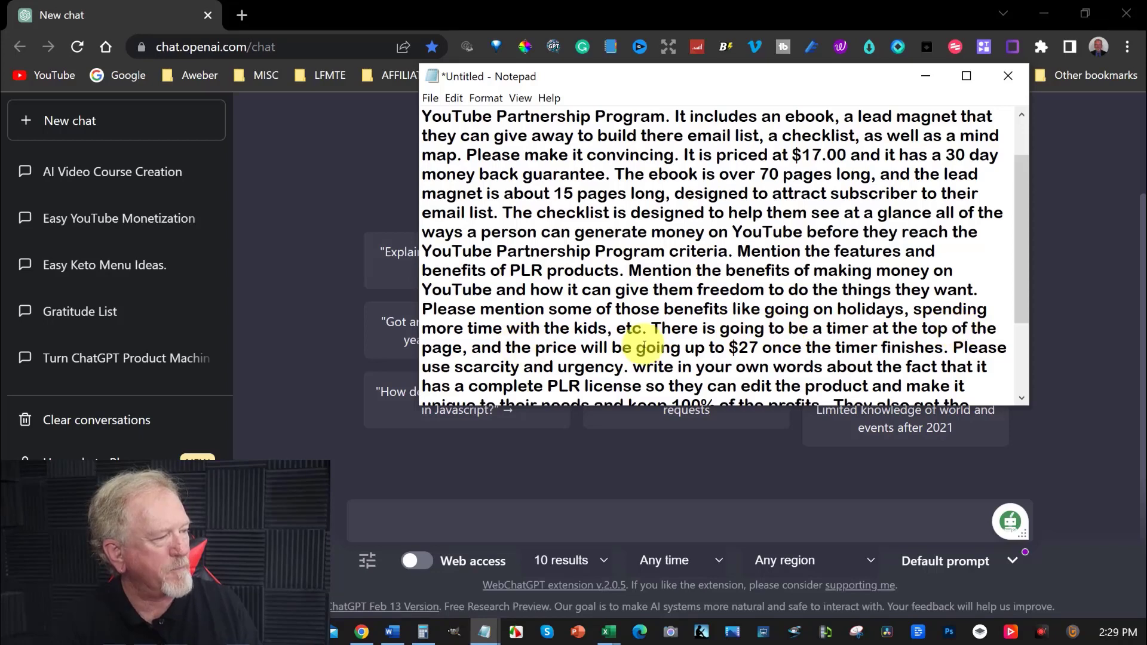
scroll(747, 308, "down", 2)
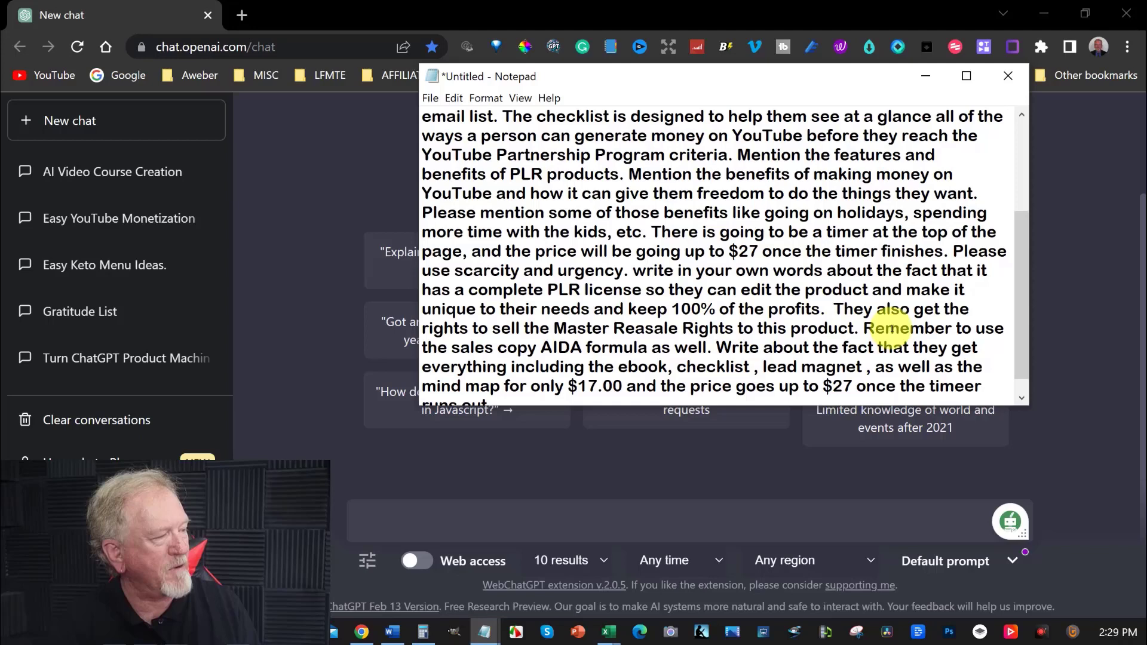
scroll(888, 328, "down", 1)
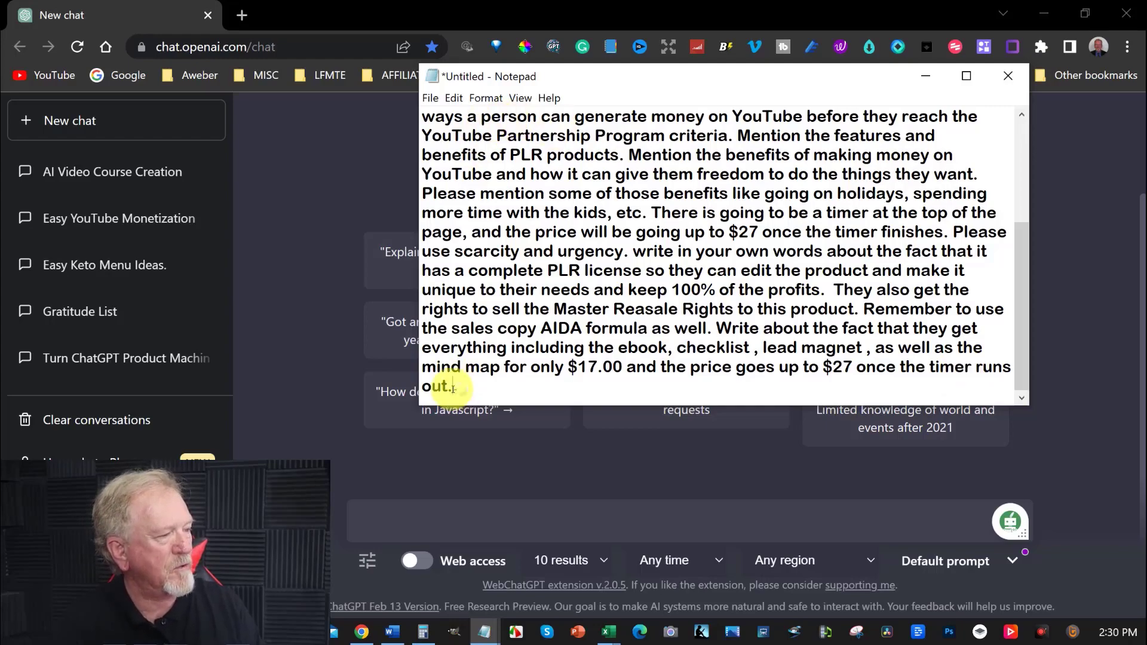
Copy the whole Notepad prompt and send it to ChatGPT.
key("ctrl+a")
right_click(533, 175)
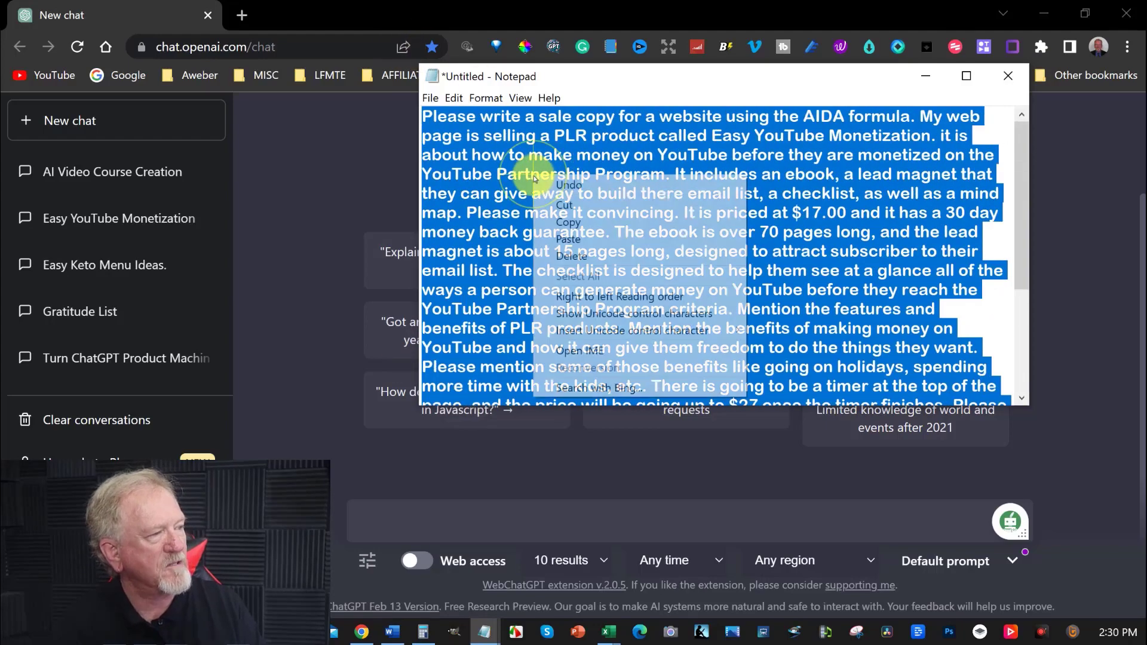
left_click(560, 222)
left_click(925, 76)
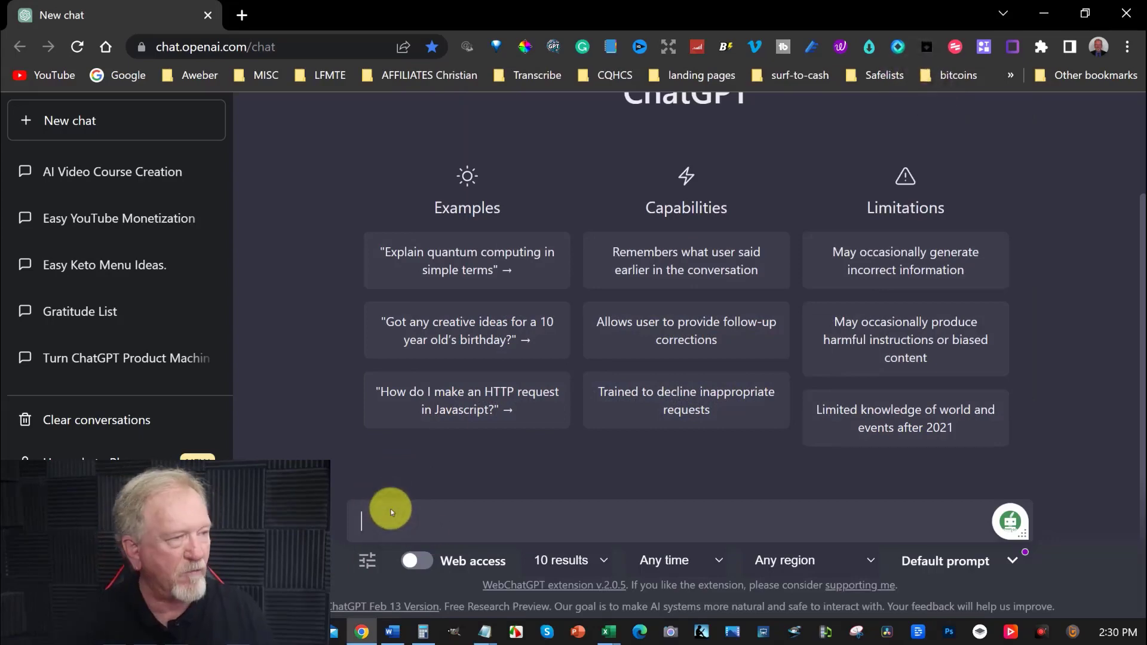
key("ctrl+v")
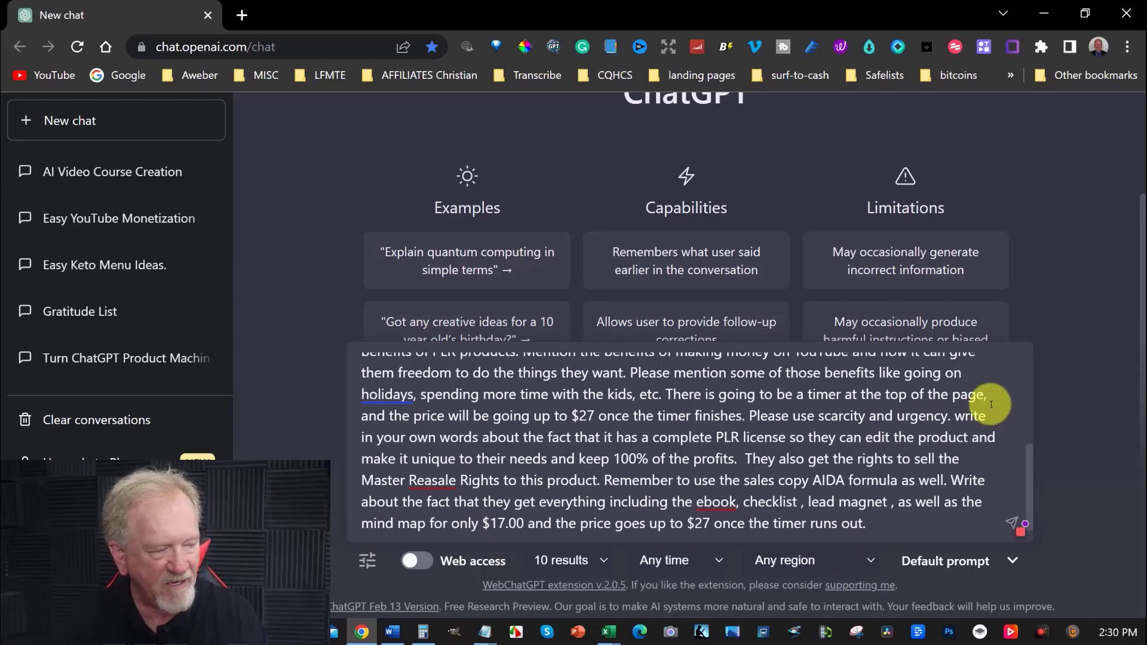
key("Return")
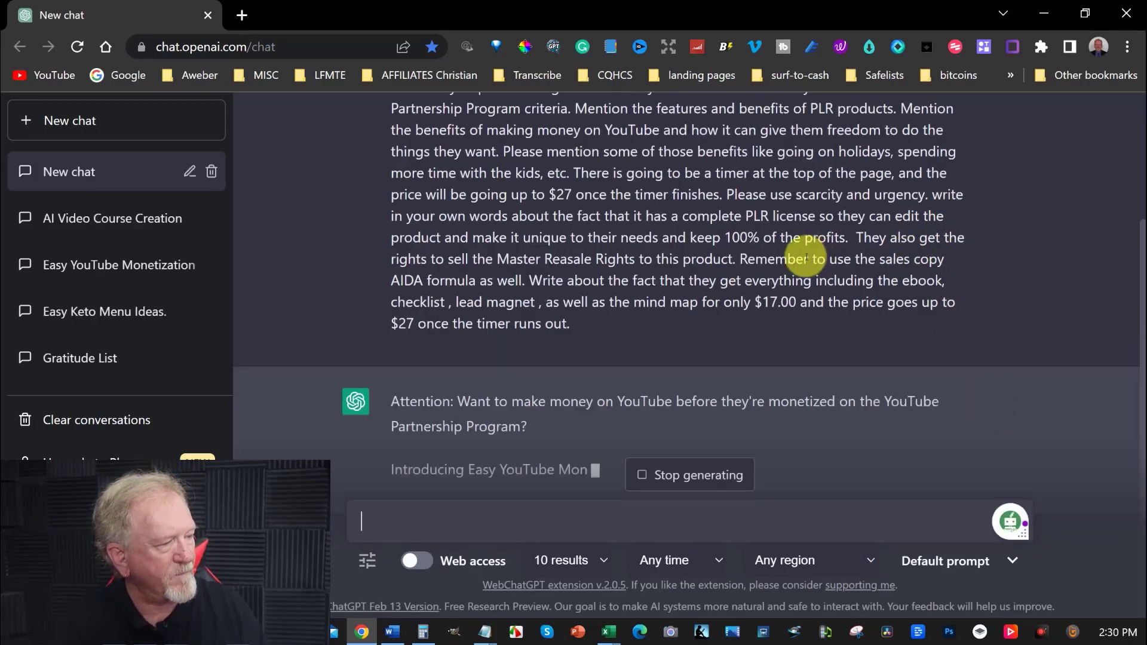
Review the Attention and Interest sections of the generated AIDA sales copy.
left_click_drag(452, 307, 382, 291)
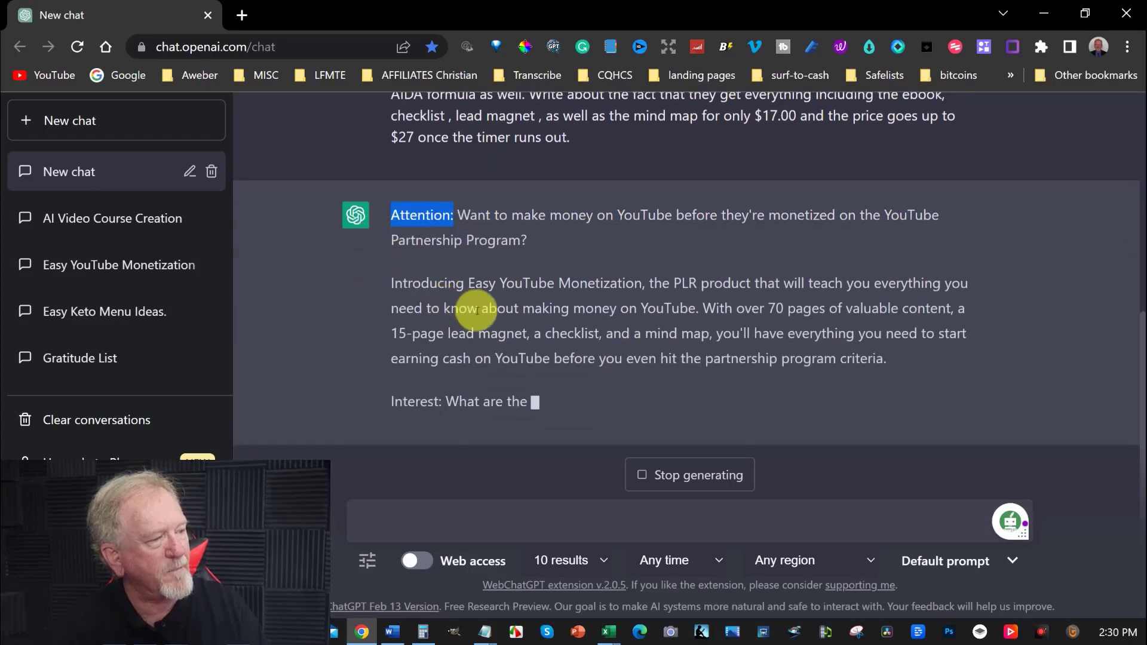
left_click_drag(782, 345, 438, 341)
left_click(389, 308)
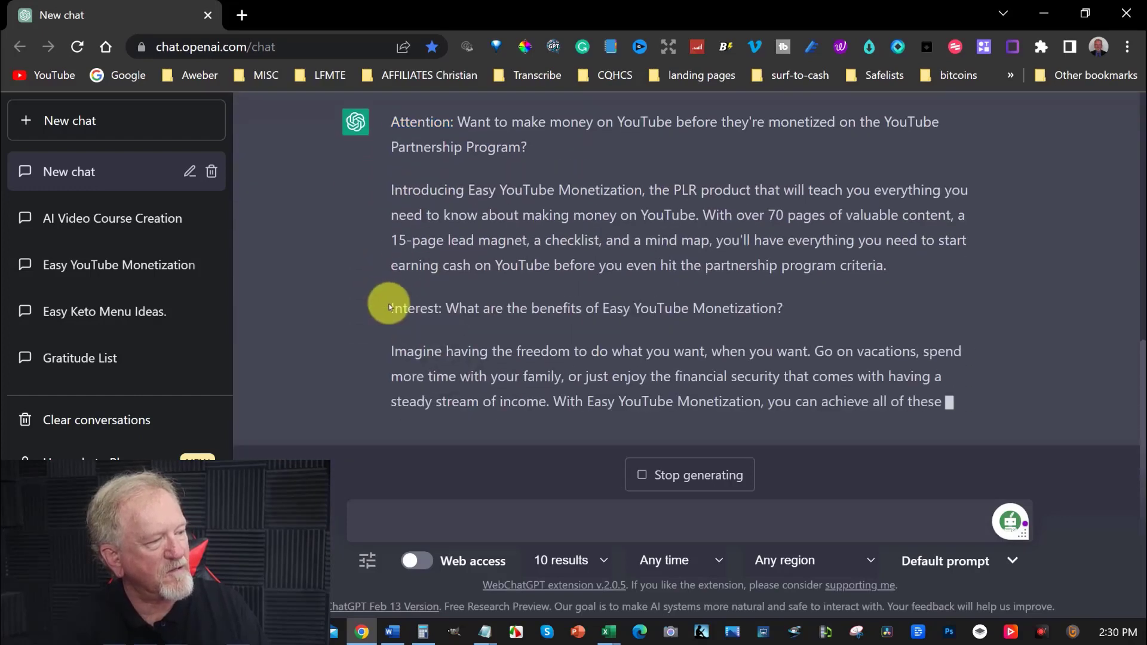
left_click_drag(384, 303, 384, 235)
left_click(384, 236)
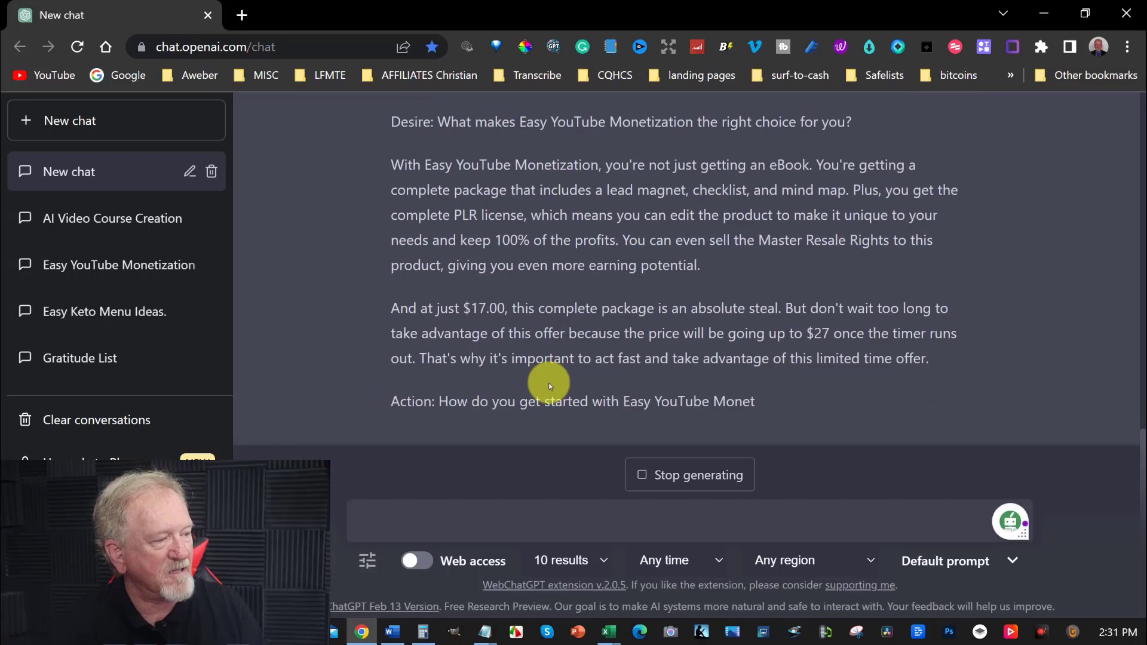
scroll(524, 374, "up", 3)
scroll(524, 374, "up", 10)
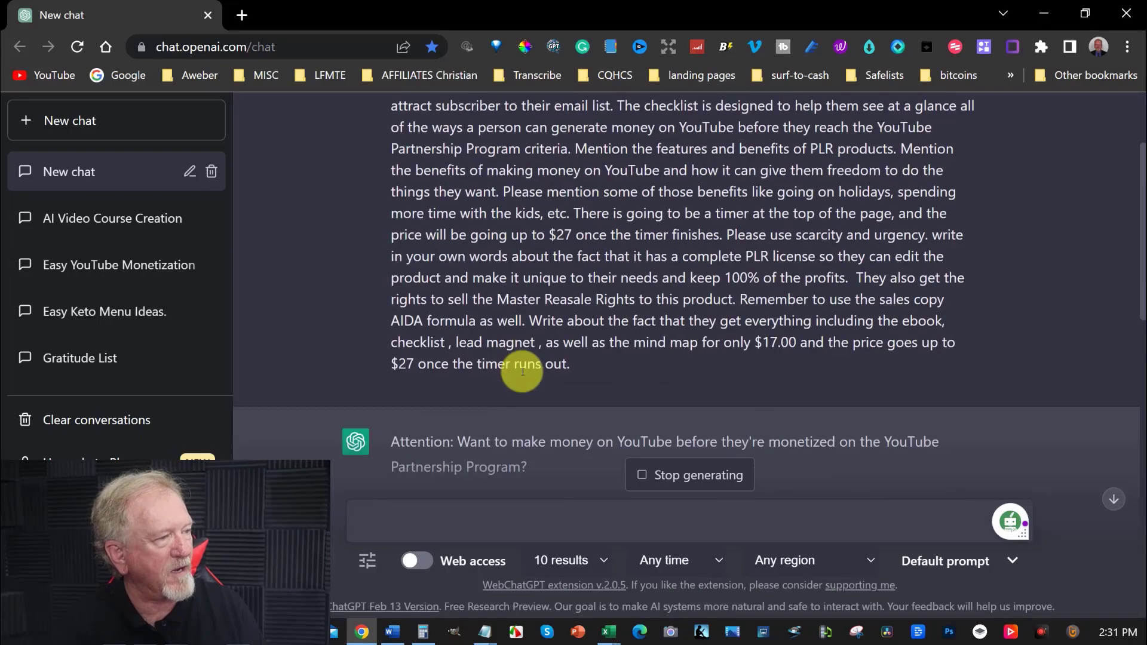
scroll(522, 372, "down", 5)
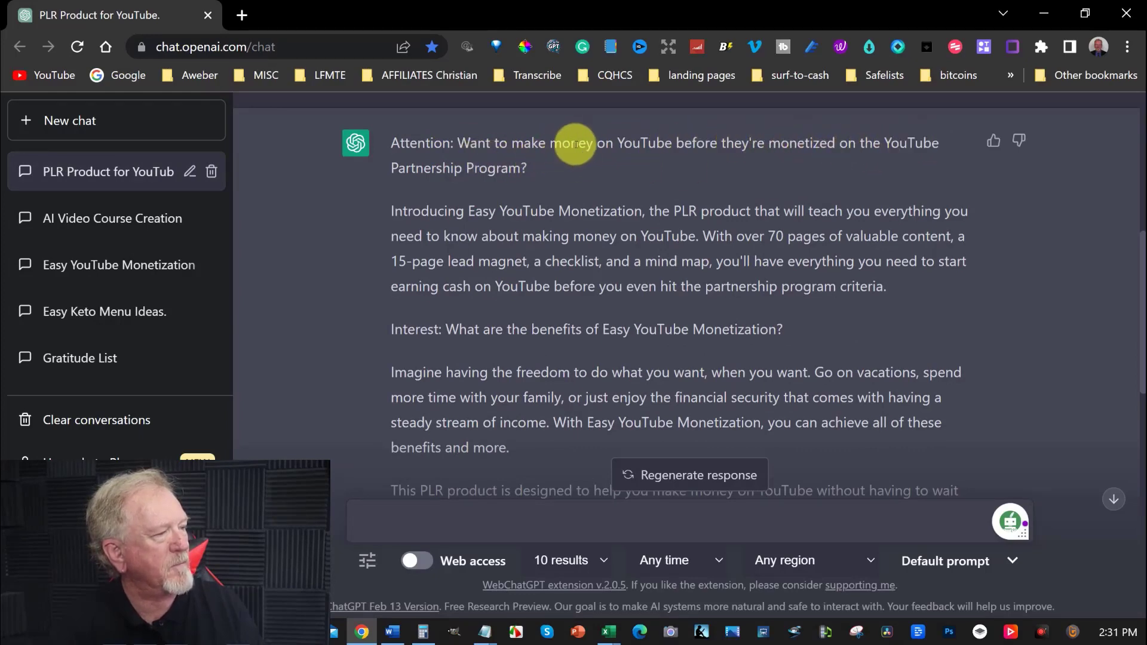
Regenerate the sales copy and read through version 2/2, opening 'Attention YouTube content creators'.
left_click(702, 475)
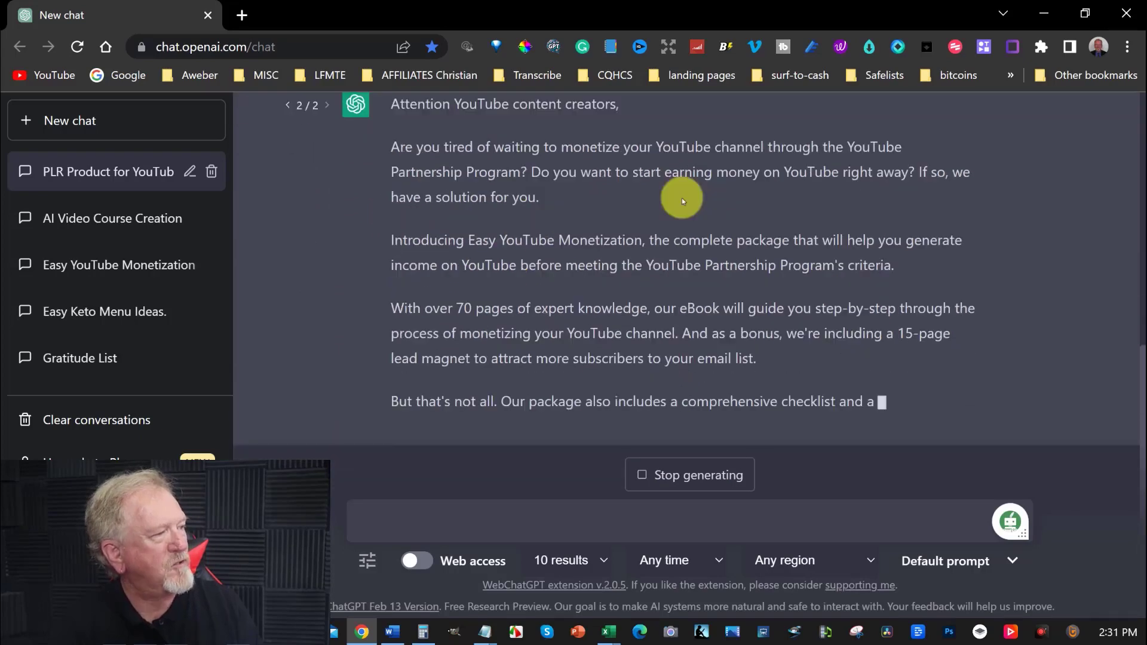
scroll(683, 200, "up", 3)
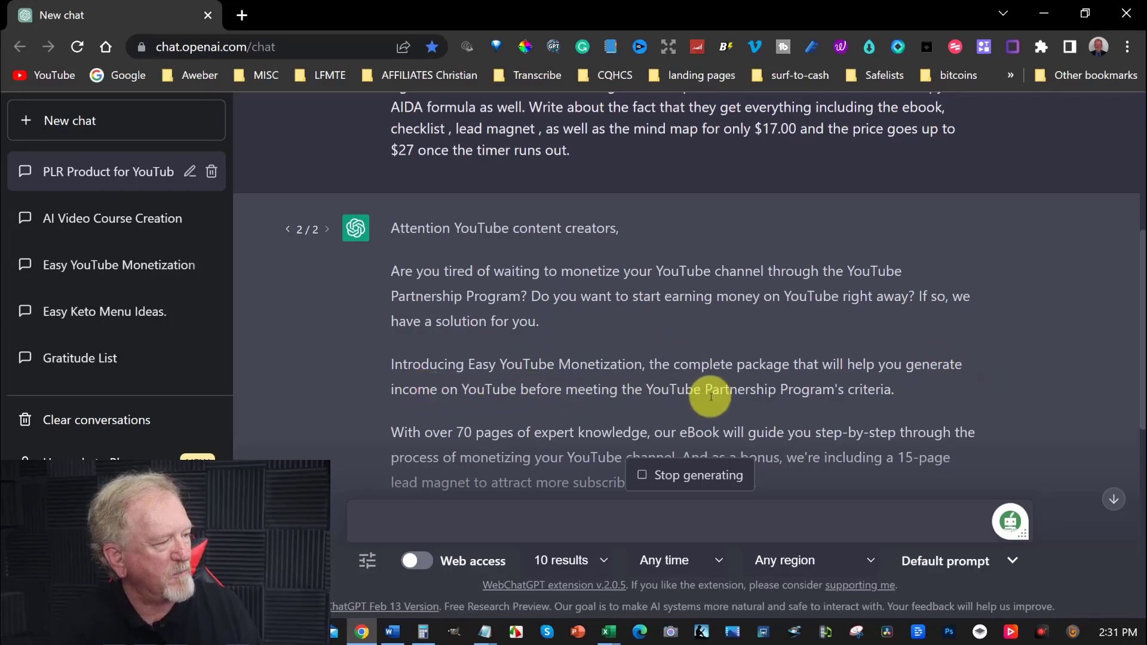
scroll(977, 332, "down", 2)
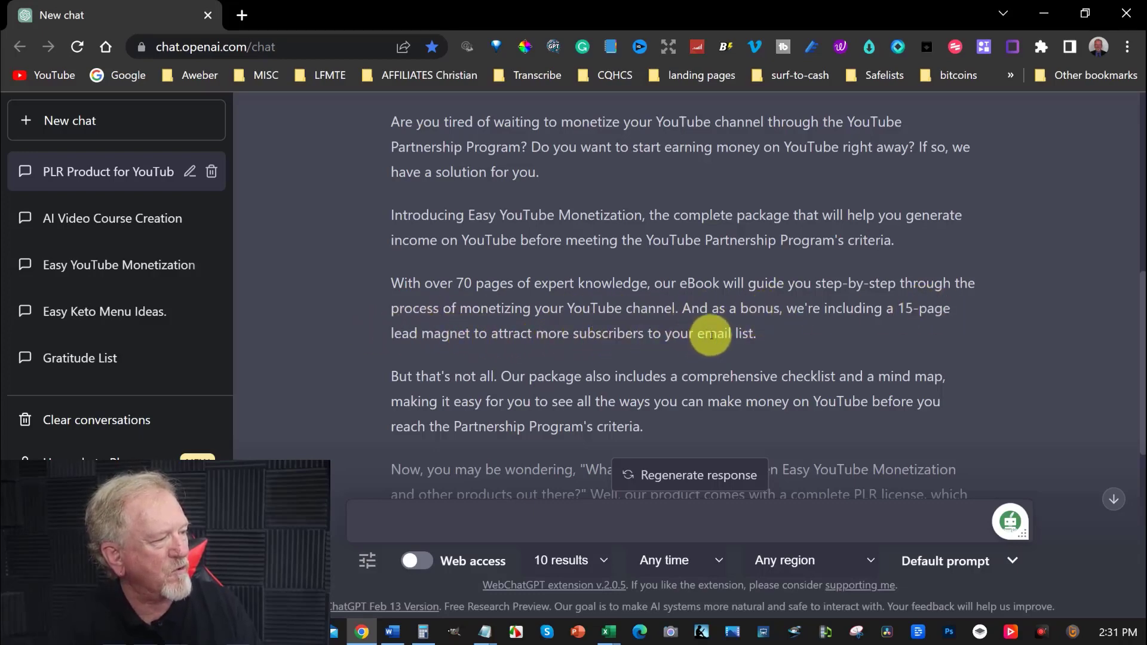
scroll(776, 282, "down", 3)
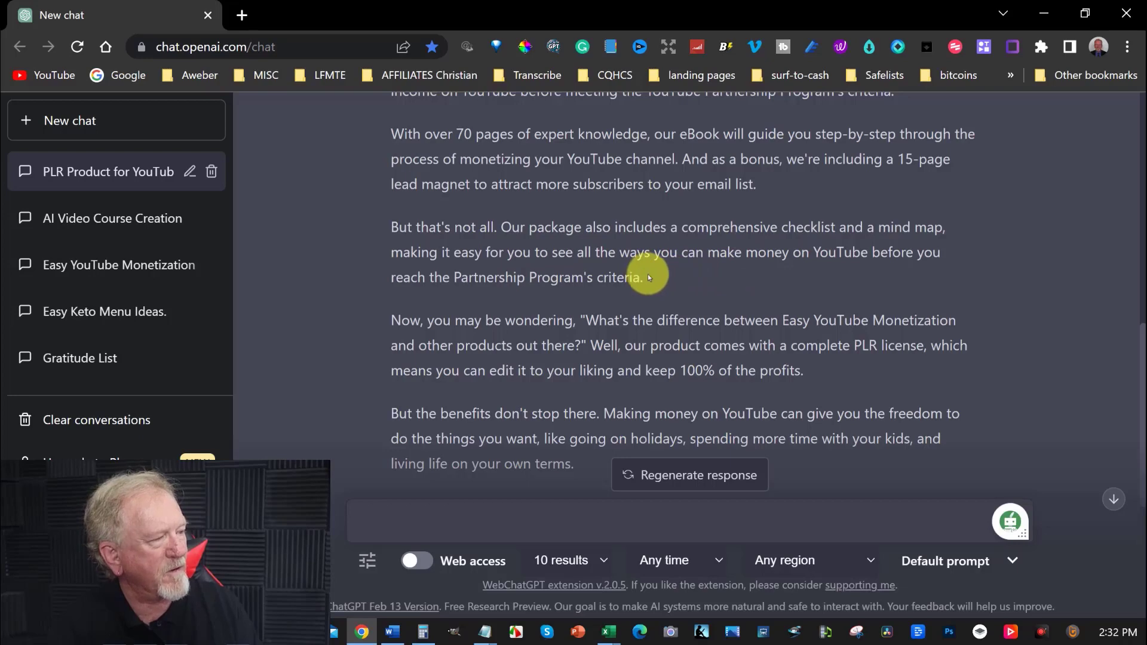
scroll(650, 277, "down", 2)
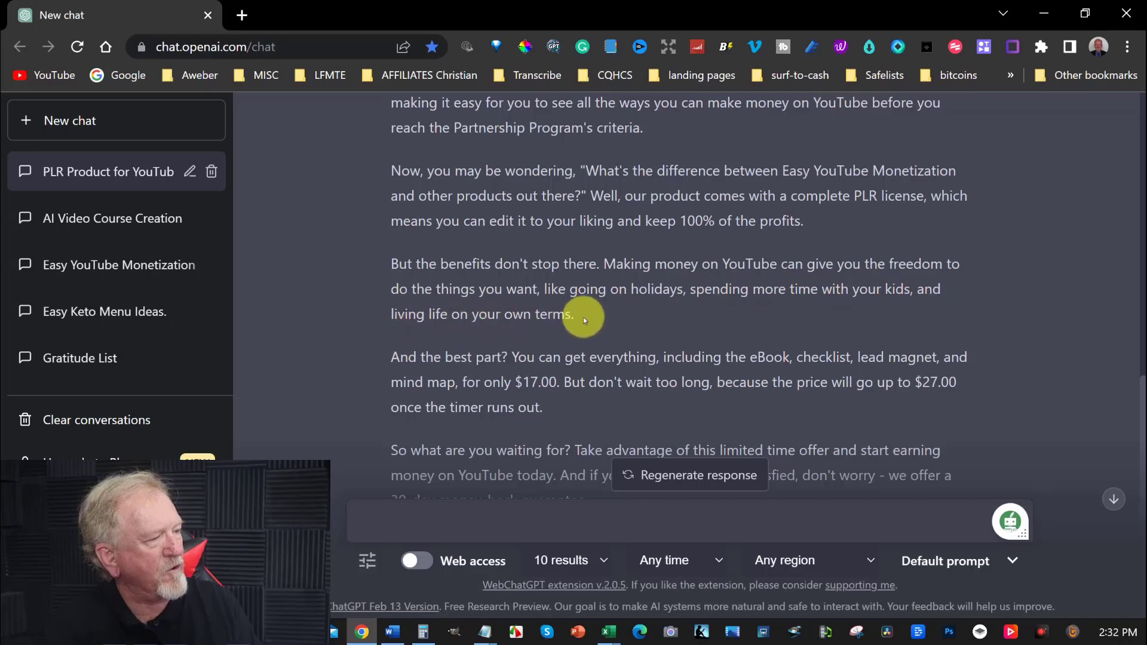
scroll(597, 289, "down", 3)
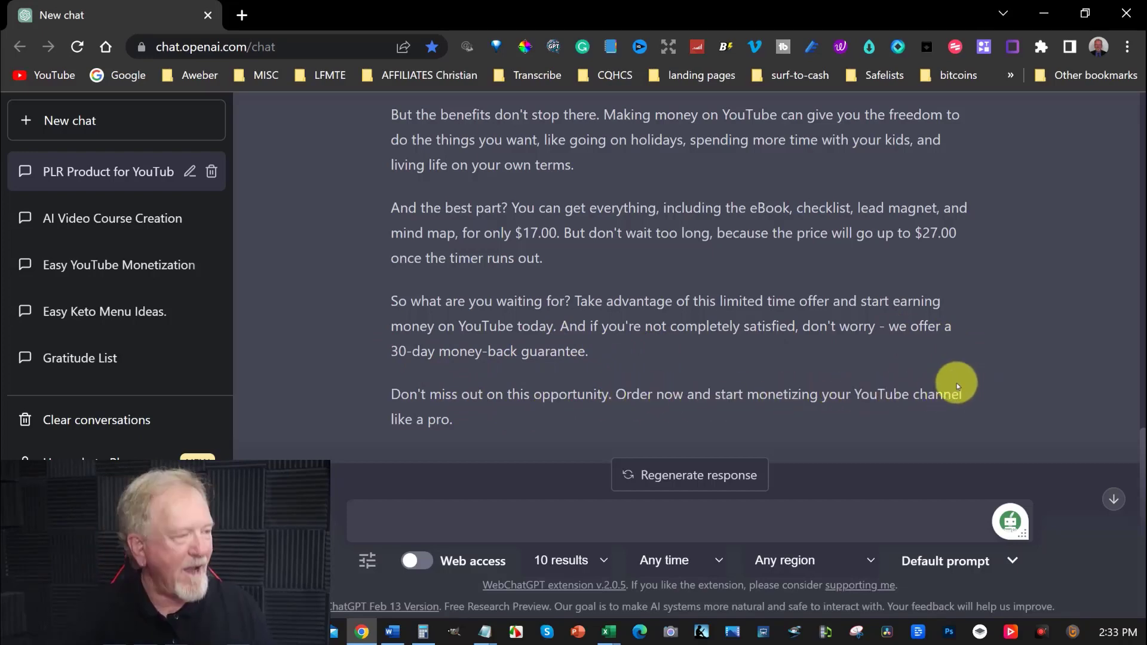
scroll(512, 358, "up", 10)
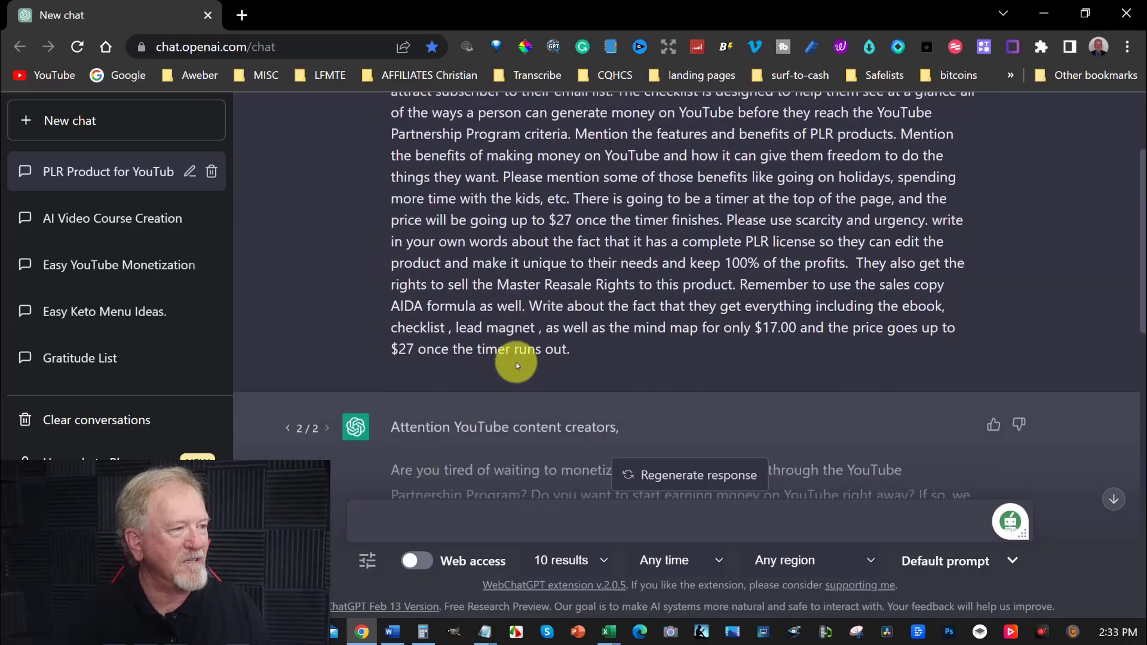
scroll(515, 362, "down", 6)
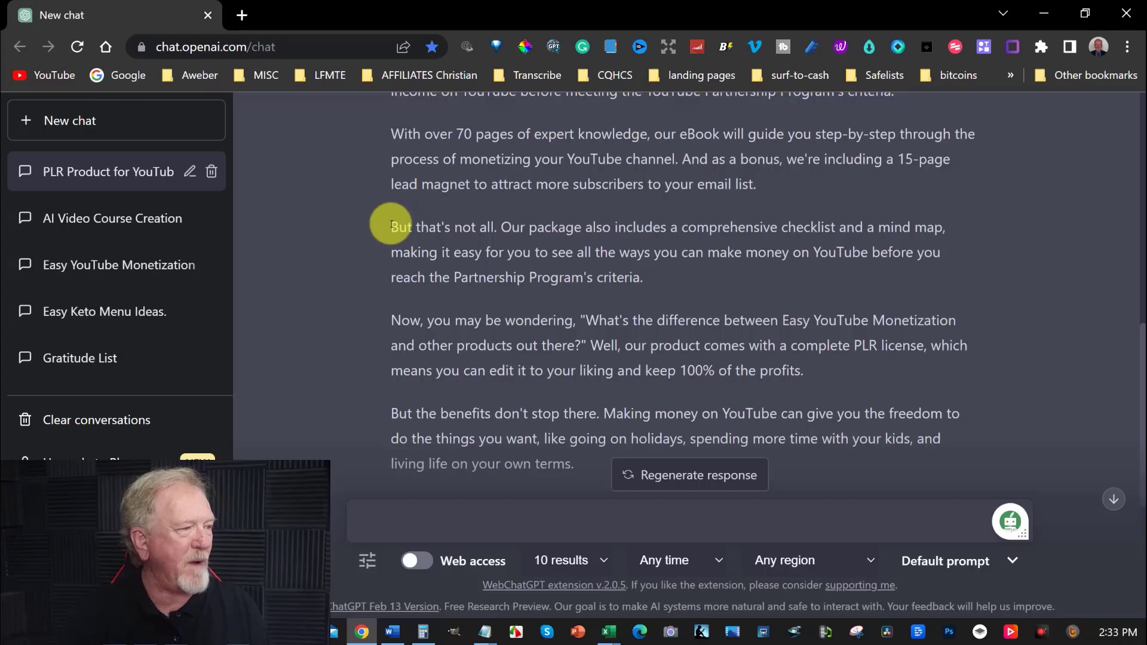
Select the reply's 'Introducing Easy YouTube Monetization' paragraph and bring up its copy menu.
left_click_drag(392, 226, 703, 281)
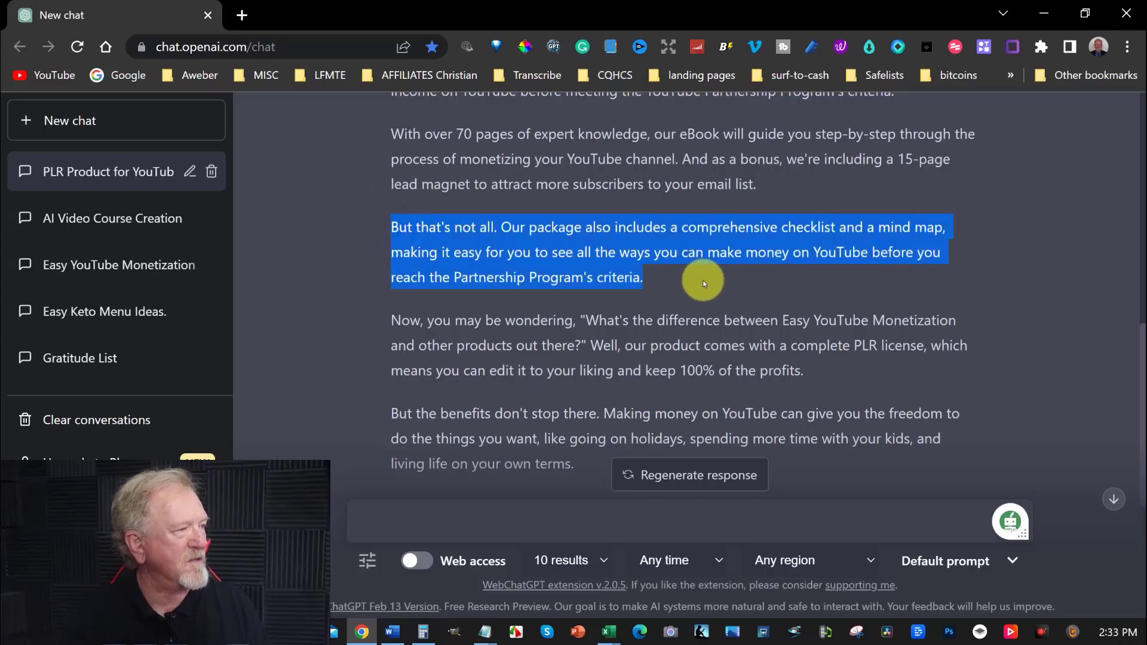
scroll(703, 281, "up", 3)
left_click_drag(389, 216, 645, 242)
left_click_drag(389, 215, 758, 230)
right_click(759, 231)
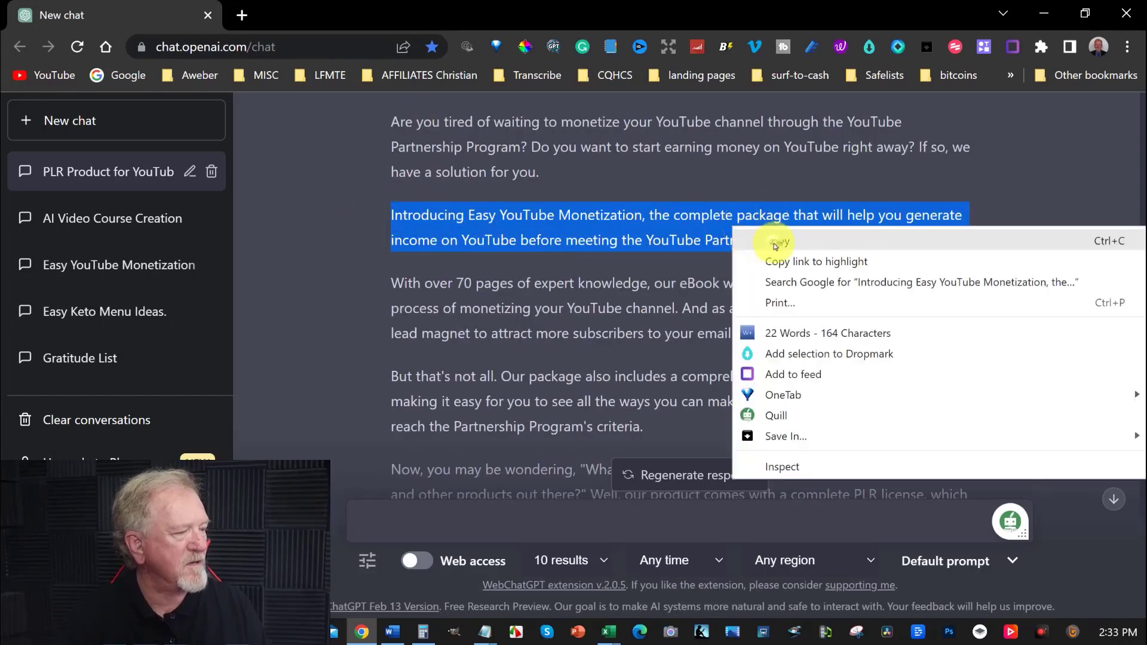
Send 'Please expand on "' plus the copied Introducing paragraph, then review the longer reply.
left_click(775, 243)
left_click(390, 509)
type("Please expand on ")
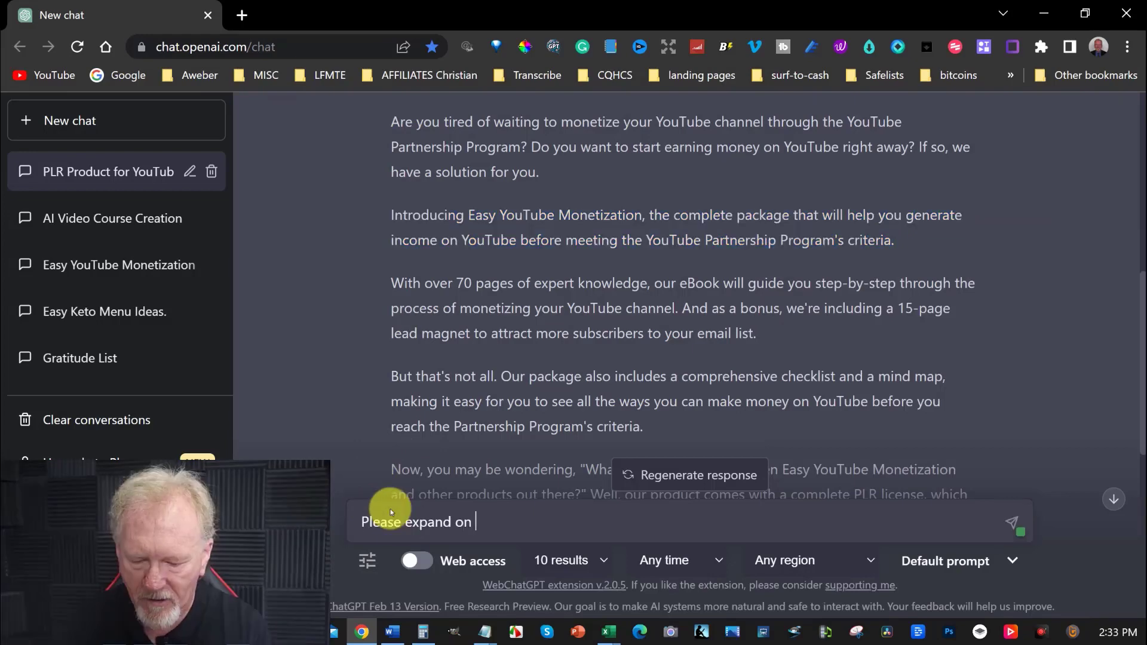
type("\"")
key("ctrl+v")
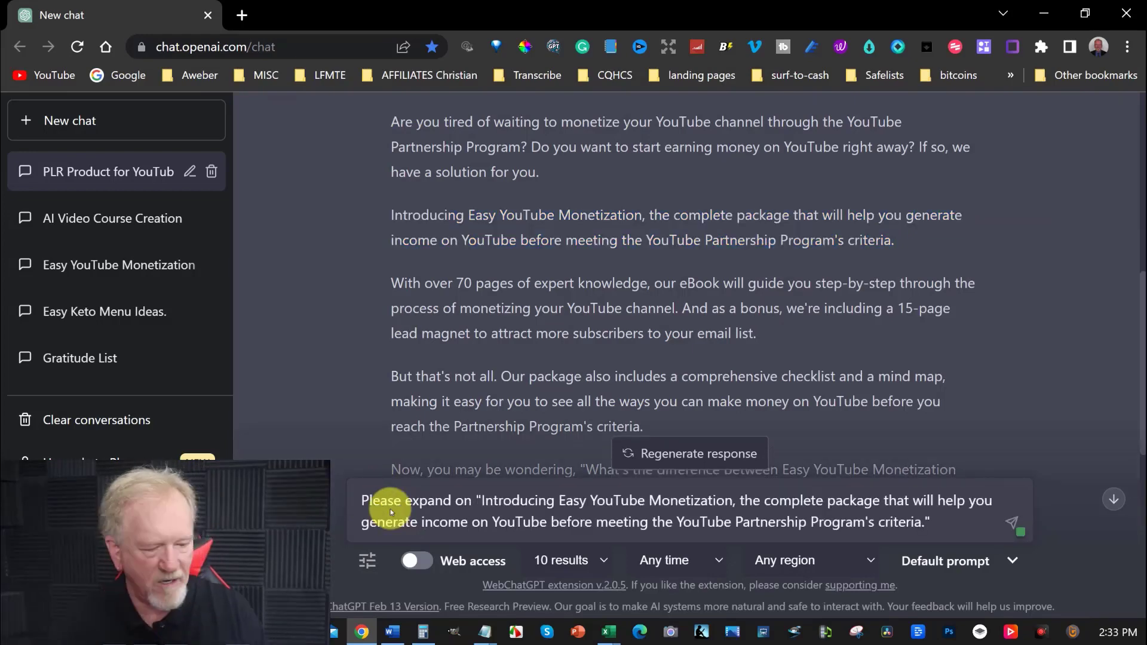
key("Return")
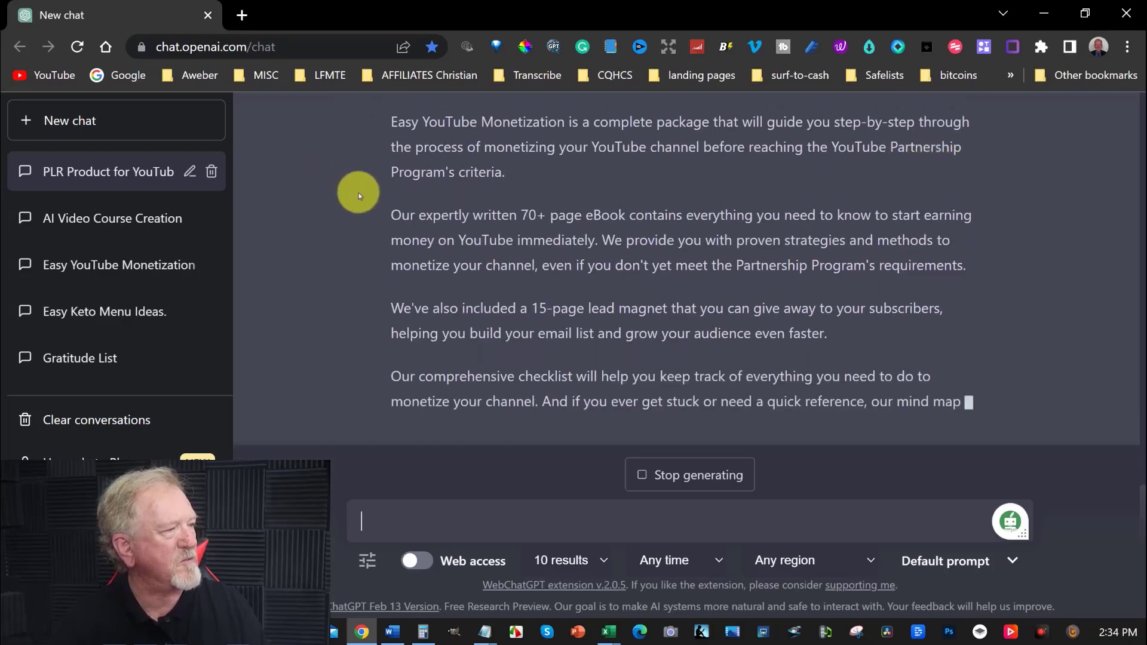
scroll(393, 315, "up", 1)
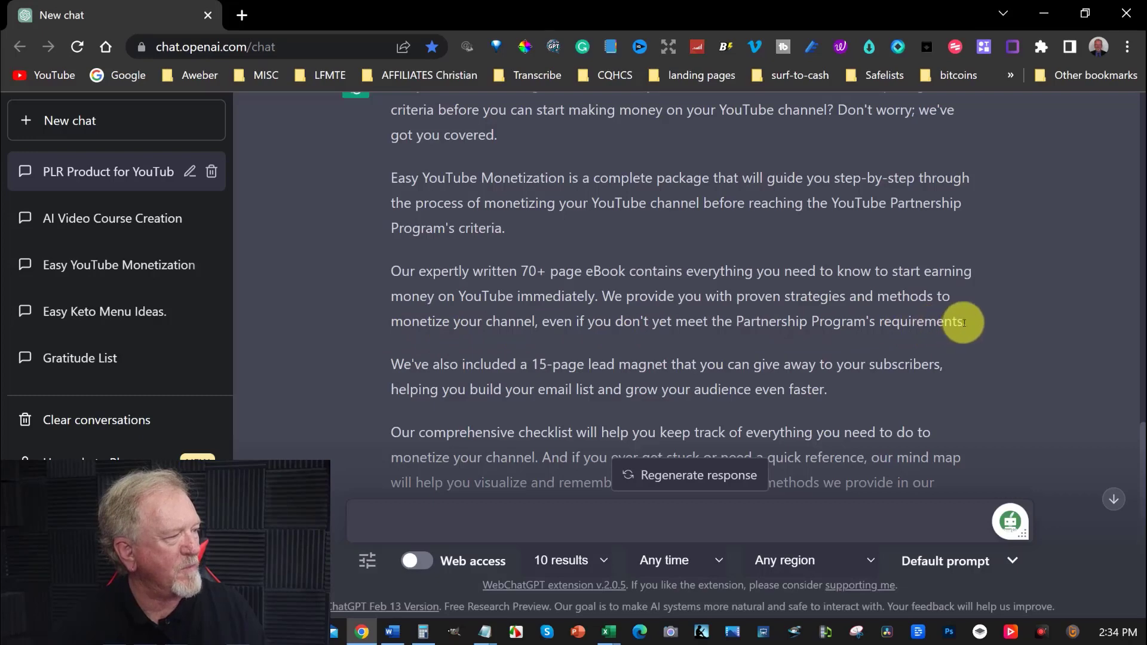
left_click_drag(987, 318, 378, 284)
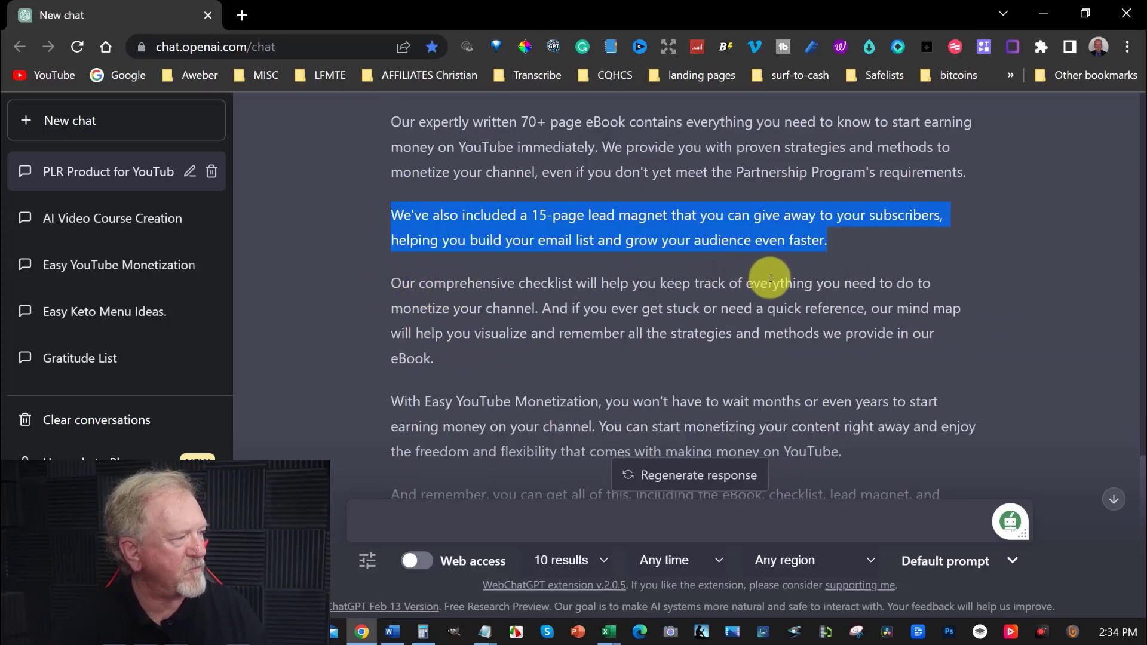
Edit the prompt to ask ChatGPT to expand on the benefits of this product, and resubmit.
scroll(542, 311, "up", 7)
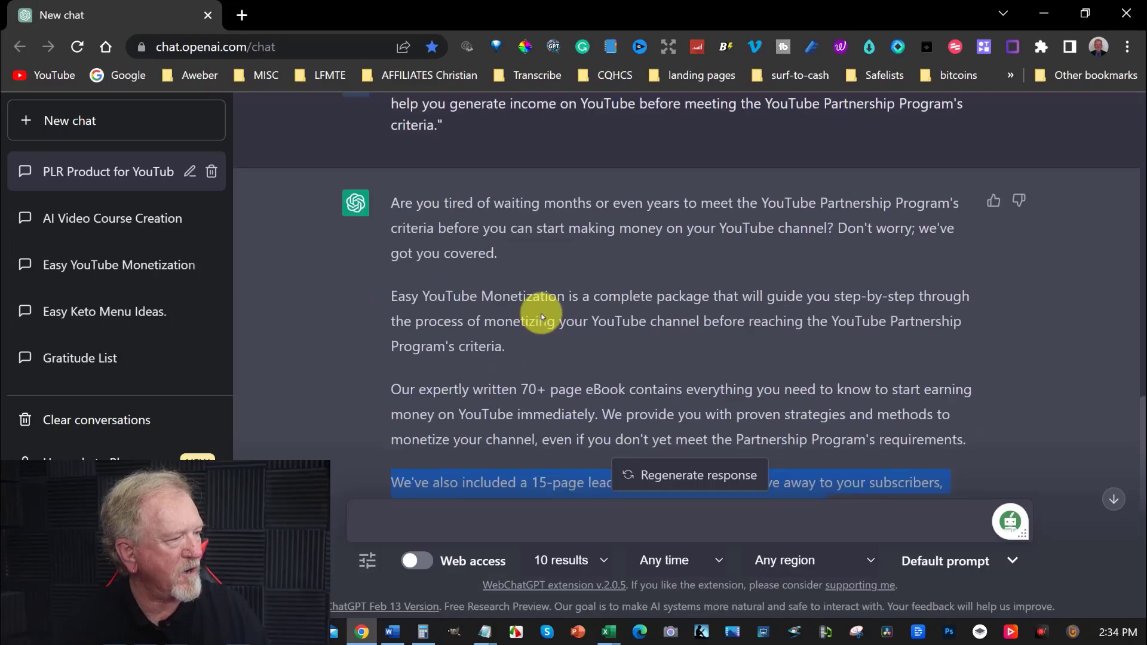
left_click(997, 266)
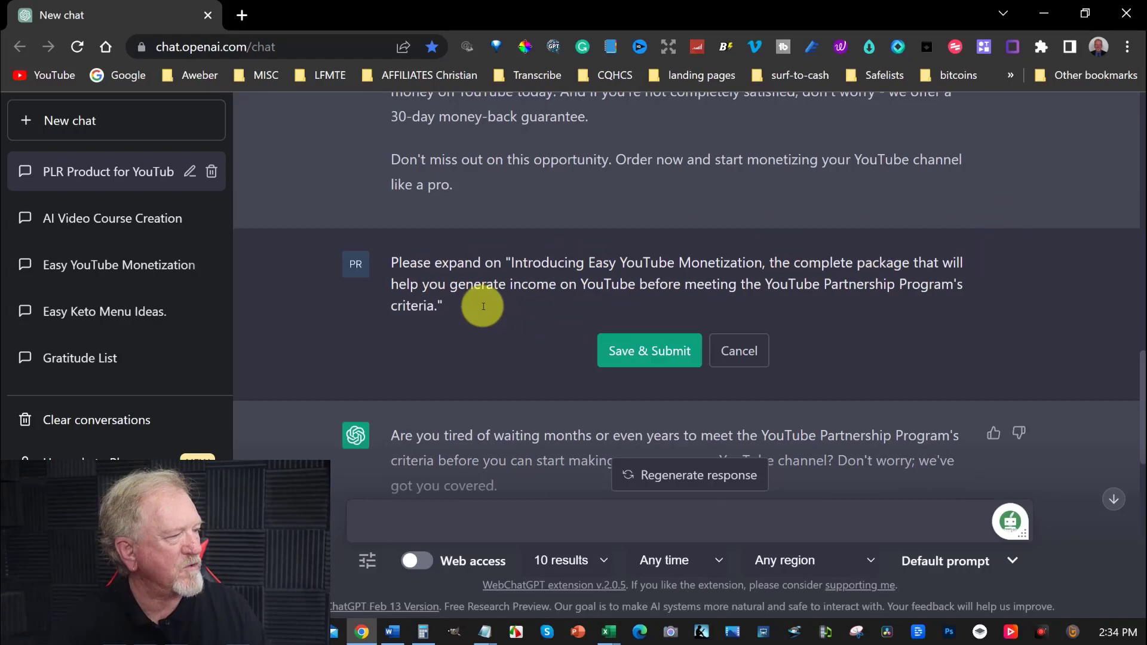
type("Pl")
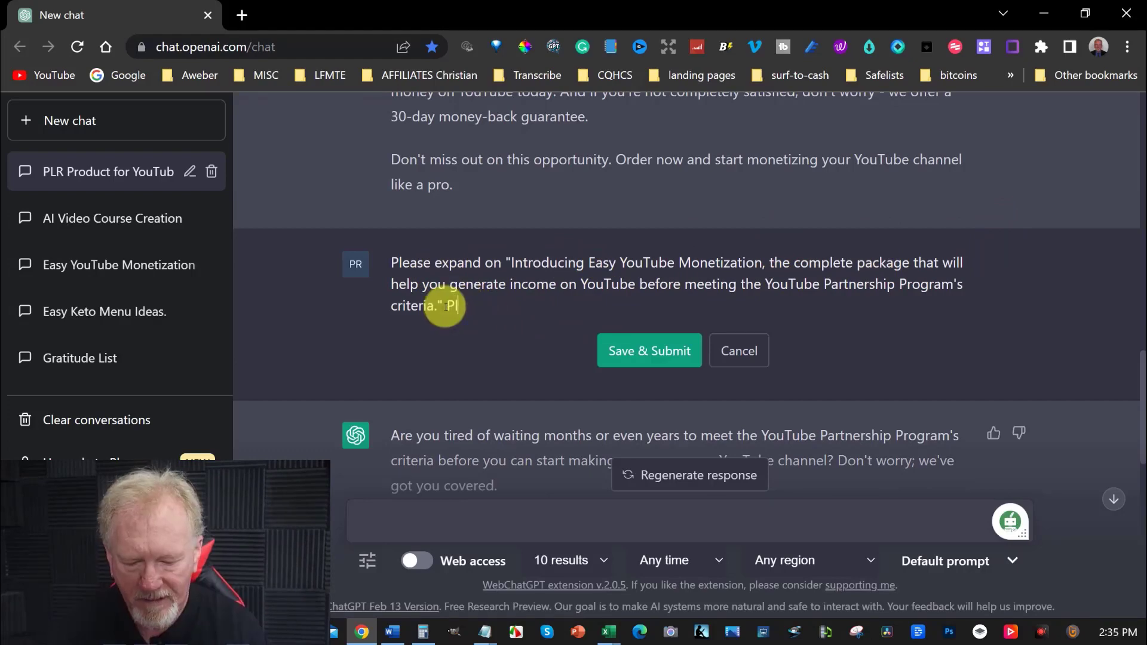
type("ease include mor")
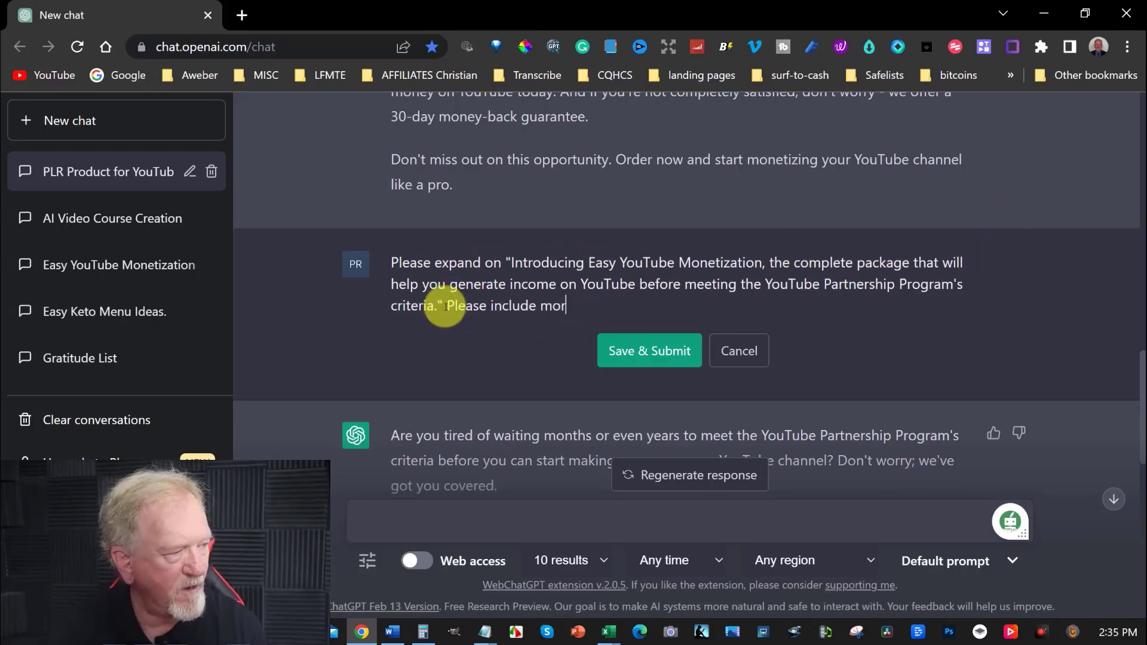
type("e benefits")
double_click(512, 262)
left_click_drag(512, 261, 441, 299)
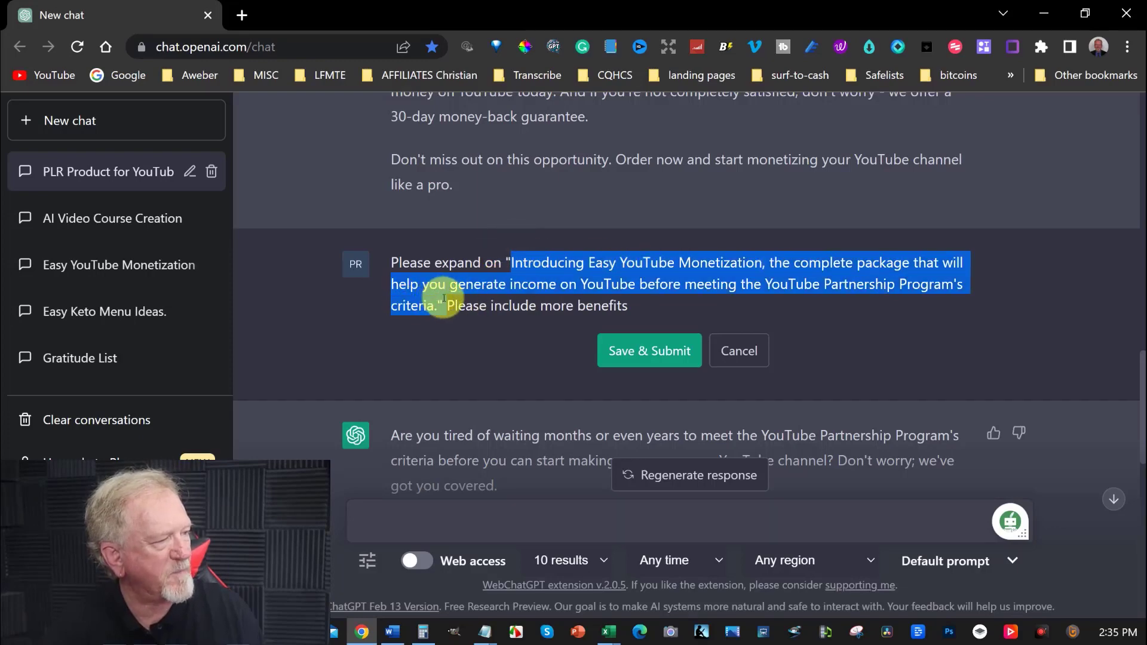
key("BackSpace")
type("on the benefits of this product.")
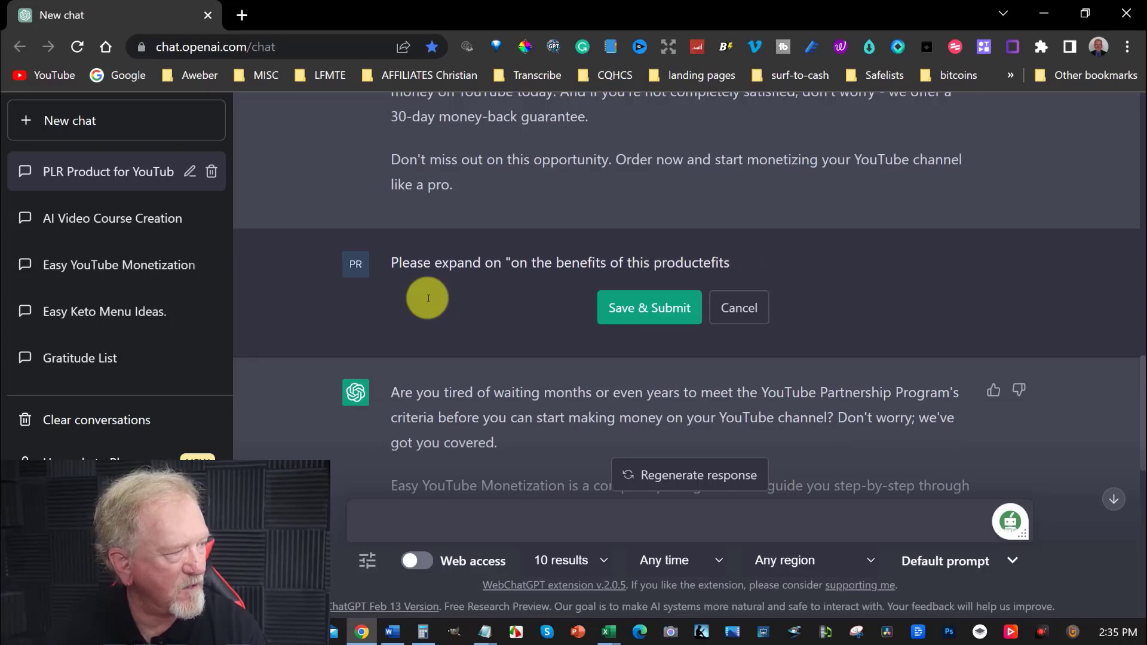
key("Return")
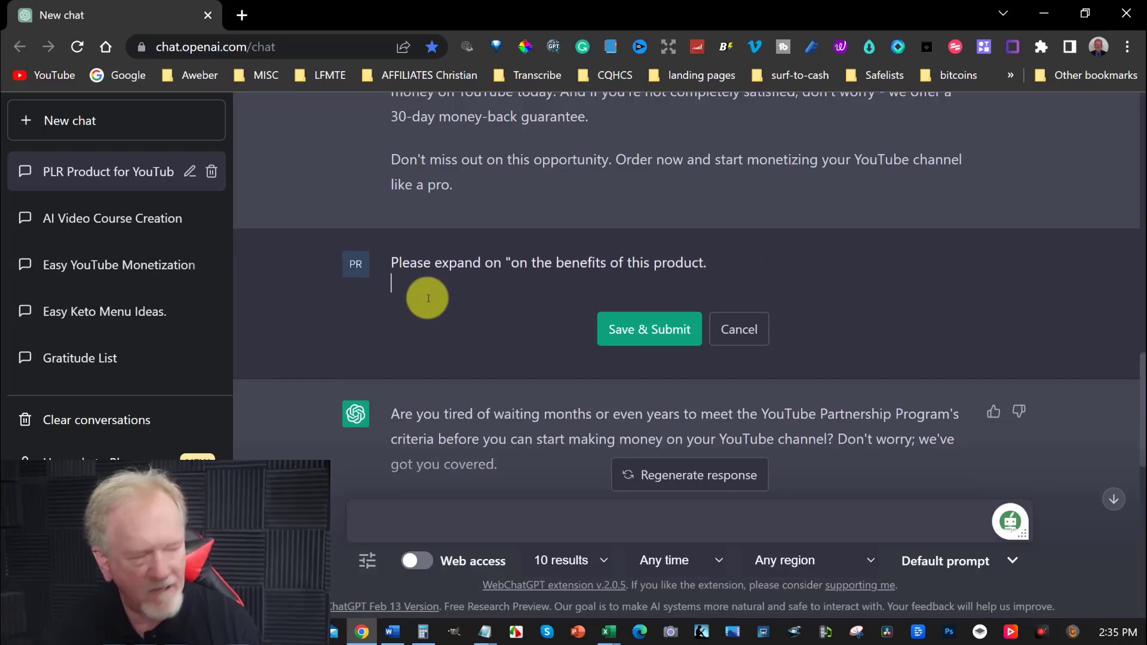
left_click(592, 329)
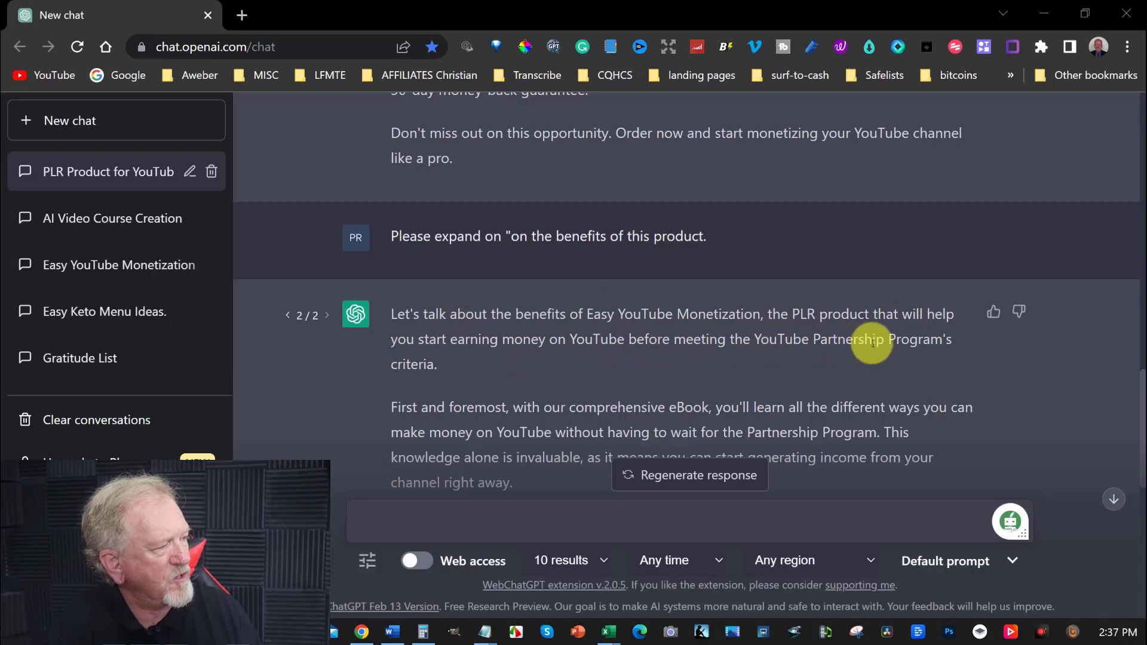
Read through the 2/2 reply's product benefits down to the 30-day money-back guarantee.
scroll(532, 339, "down", 2)
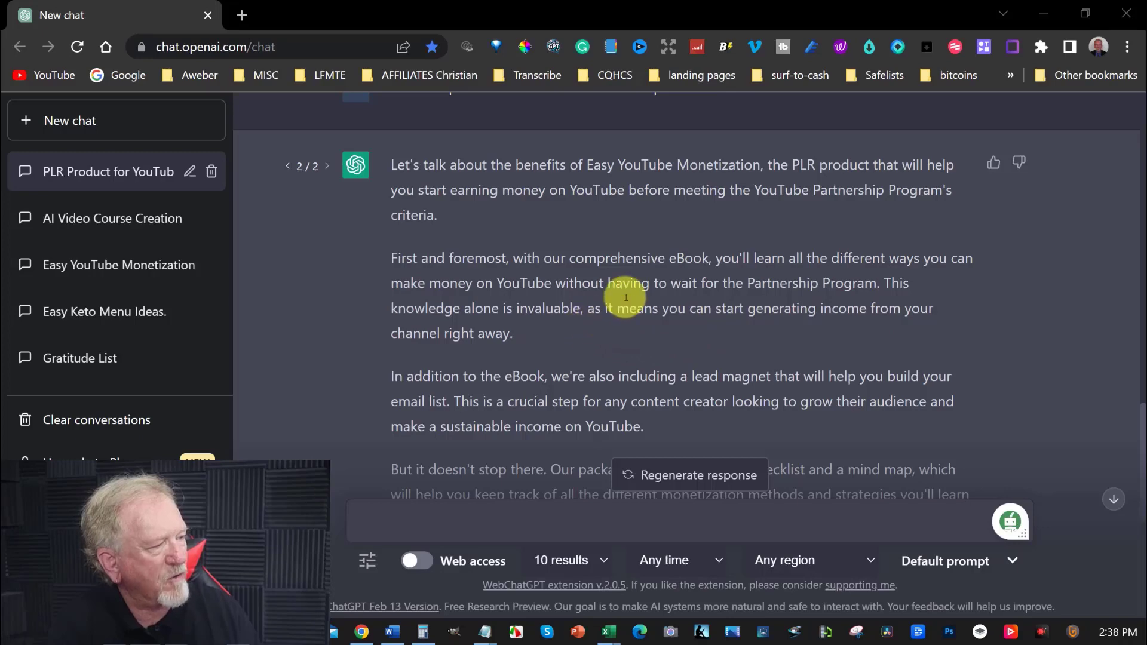
scroll(622, 273, "down", 2)
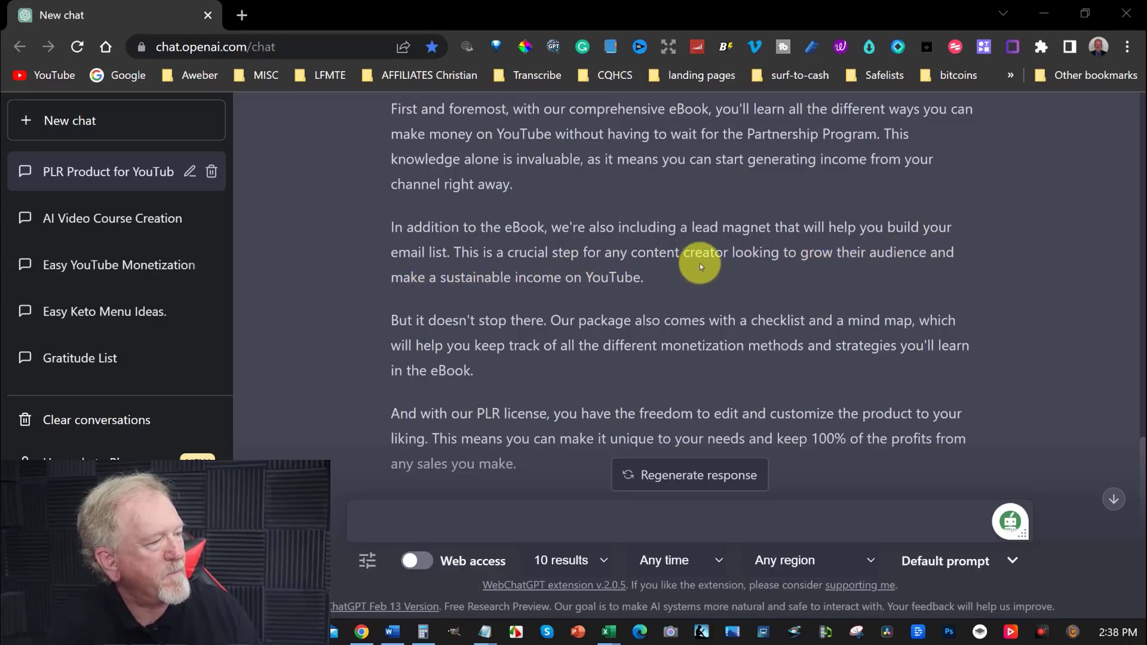
scroll(701, 263, "down", 2)
scroll(682, 233, "down", 2)
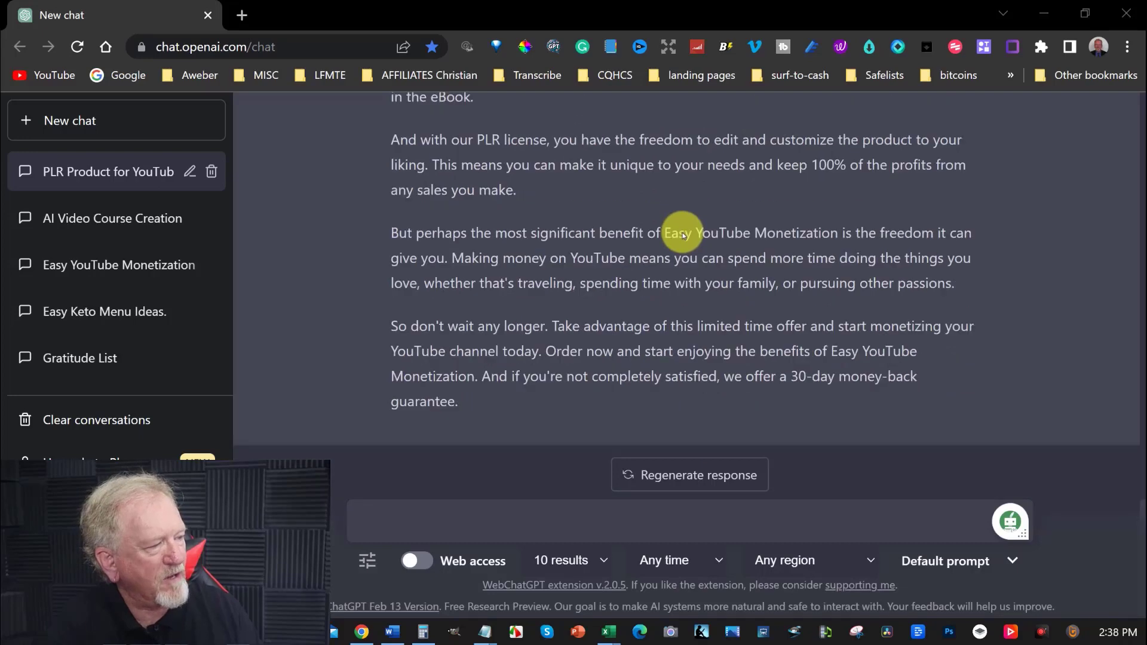
scroll(682, 233, "up", 10)
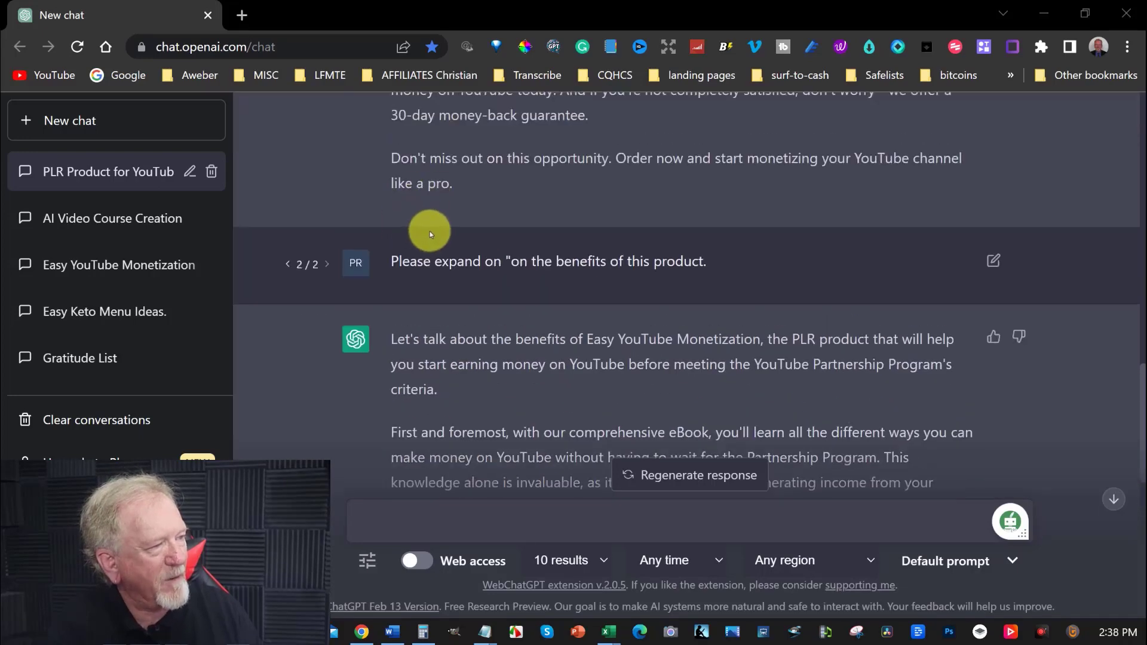
scroll(430, 233, "up", 5)
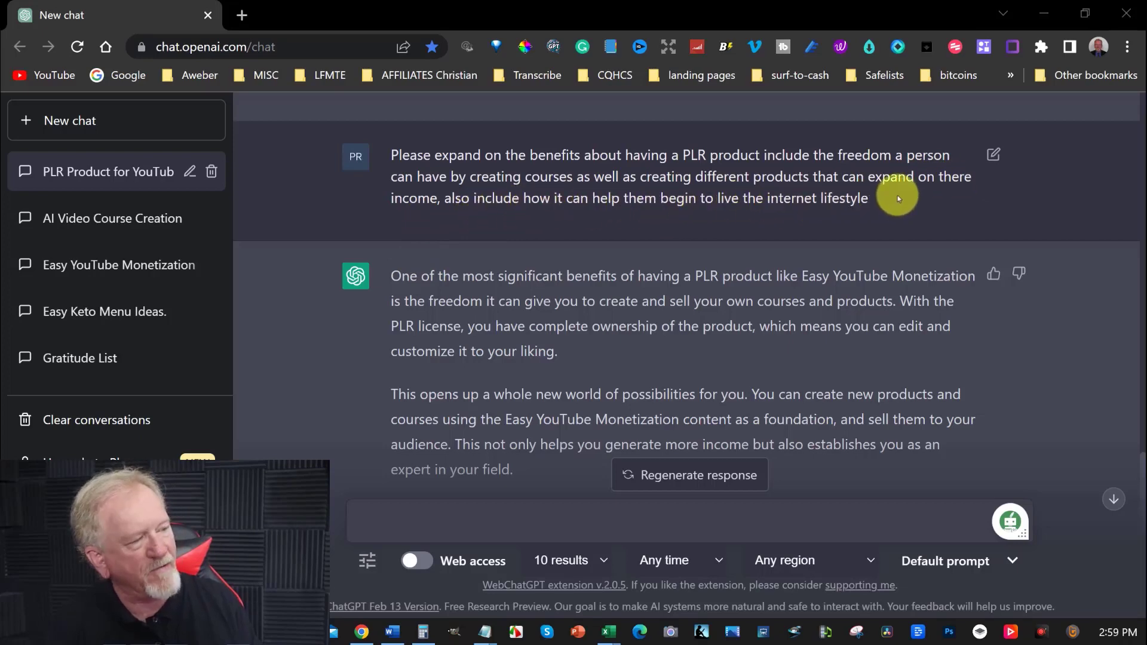
Scroll the reply about PLR freedom, creating your own courses and the internet lifestyle.
scroll(794, 192, "down", 3)
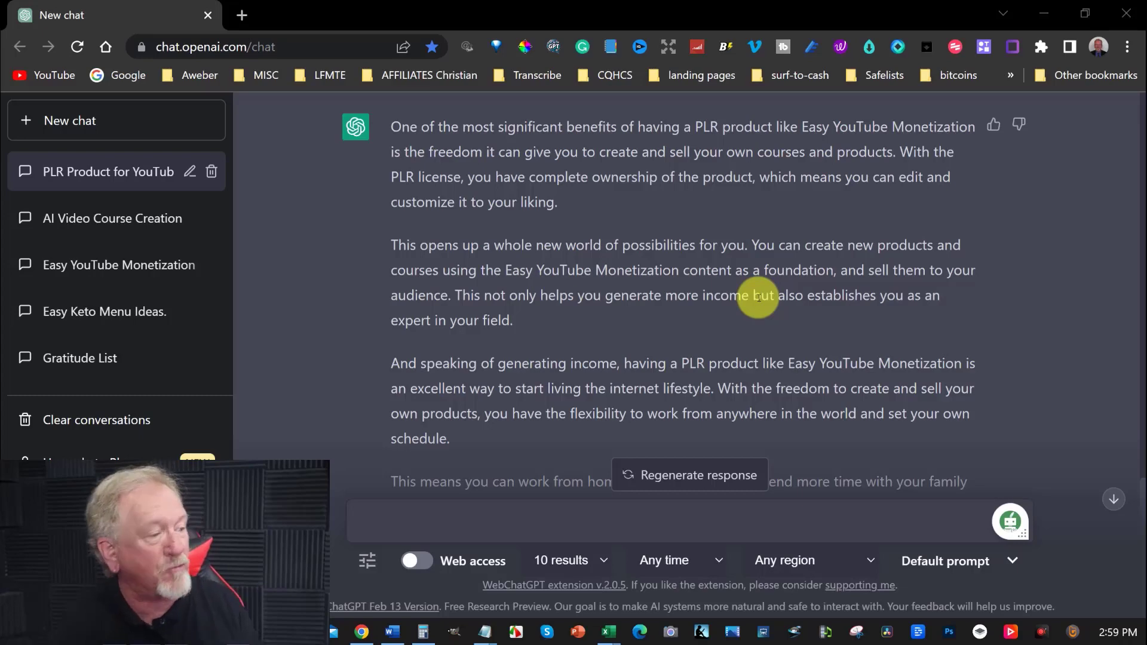
scroll(758, 297, "down", 3)
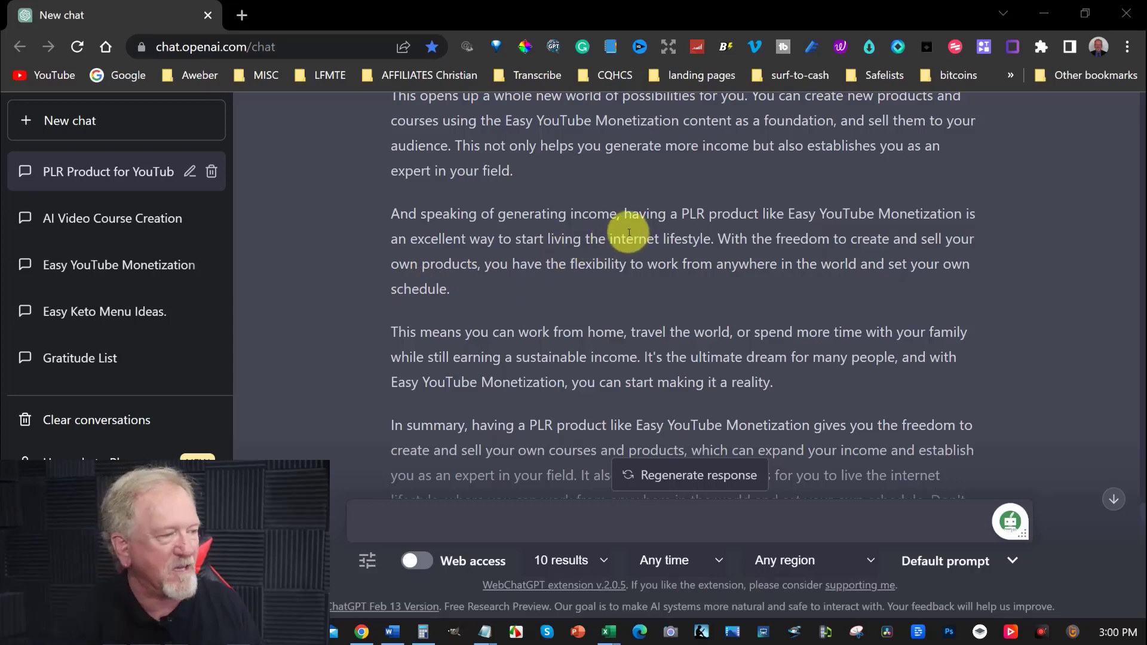
scroll(339, 210, "down", 3)
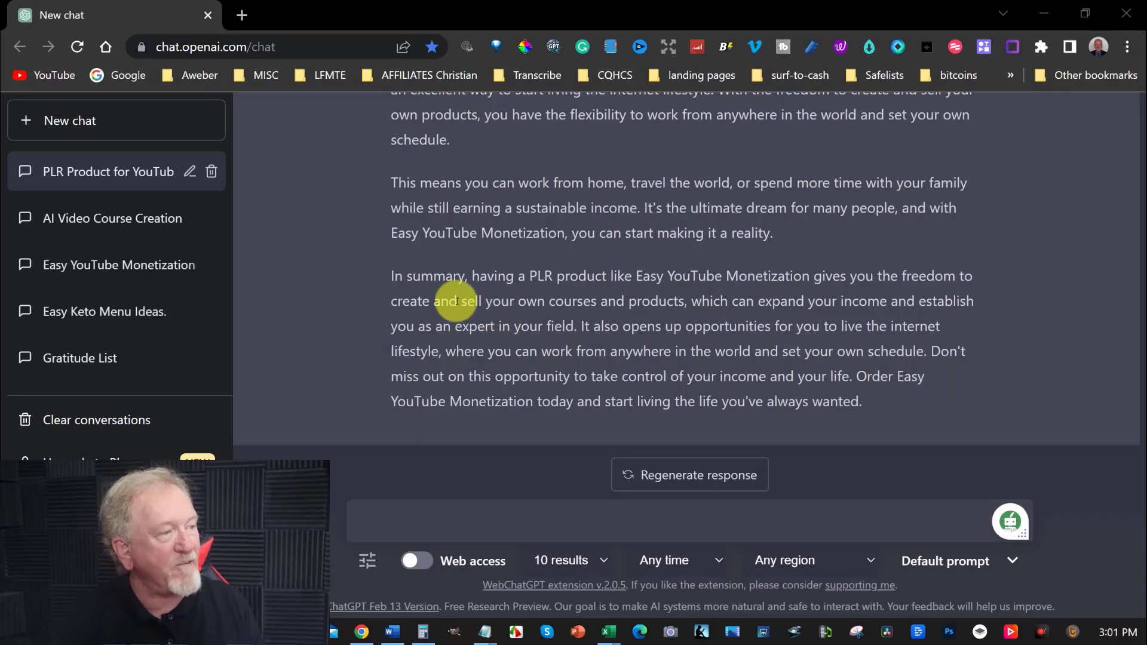
scroll(454, 298, "up", 5)
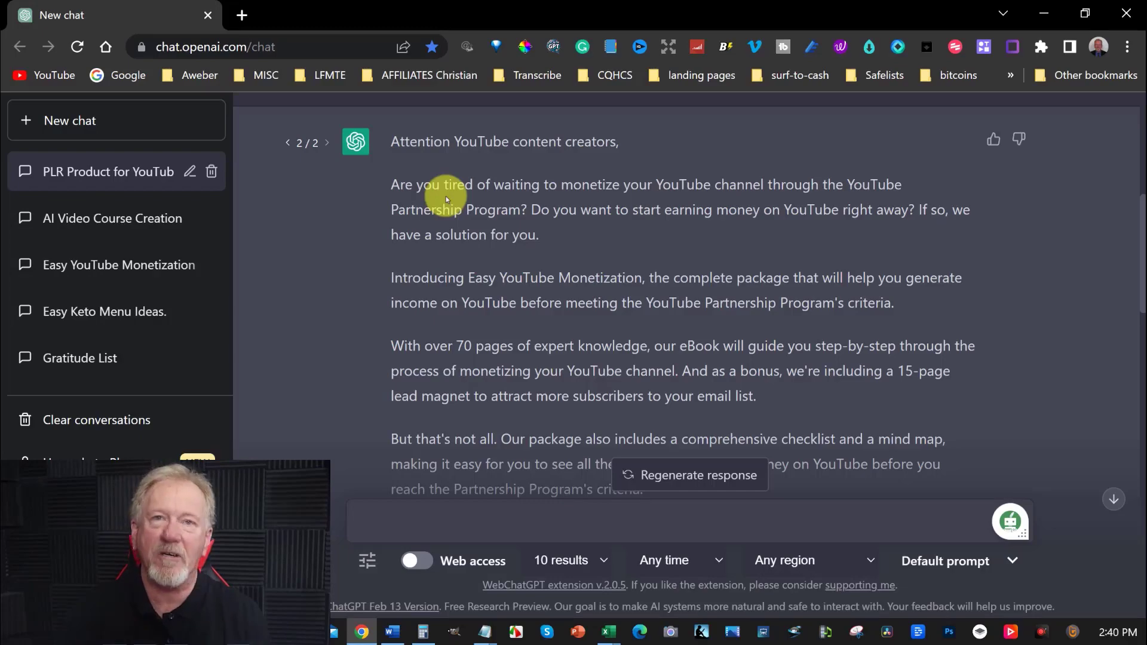
scroll(622, 216, "down", 10)
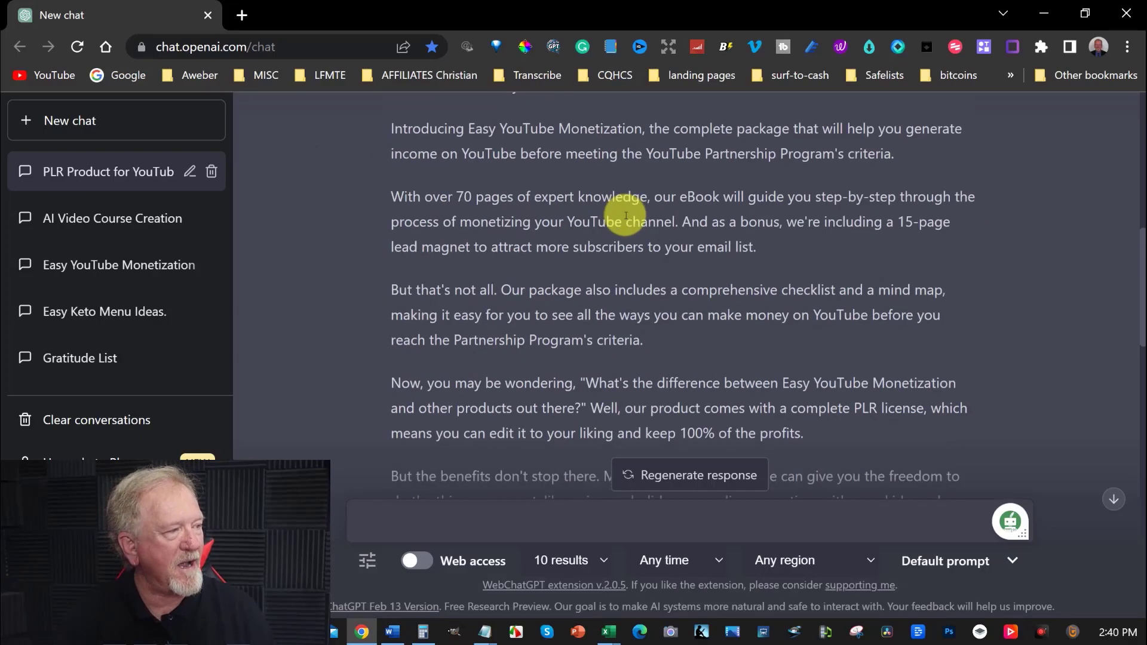
scroll(626, 218, "down", 3)
scroll(626, 218, "up", 15)
scroll(626, 218, "down", 12)
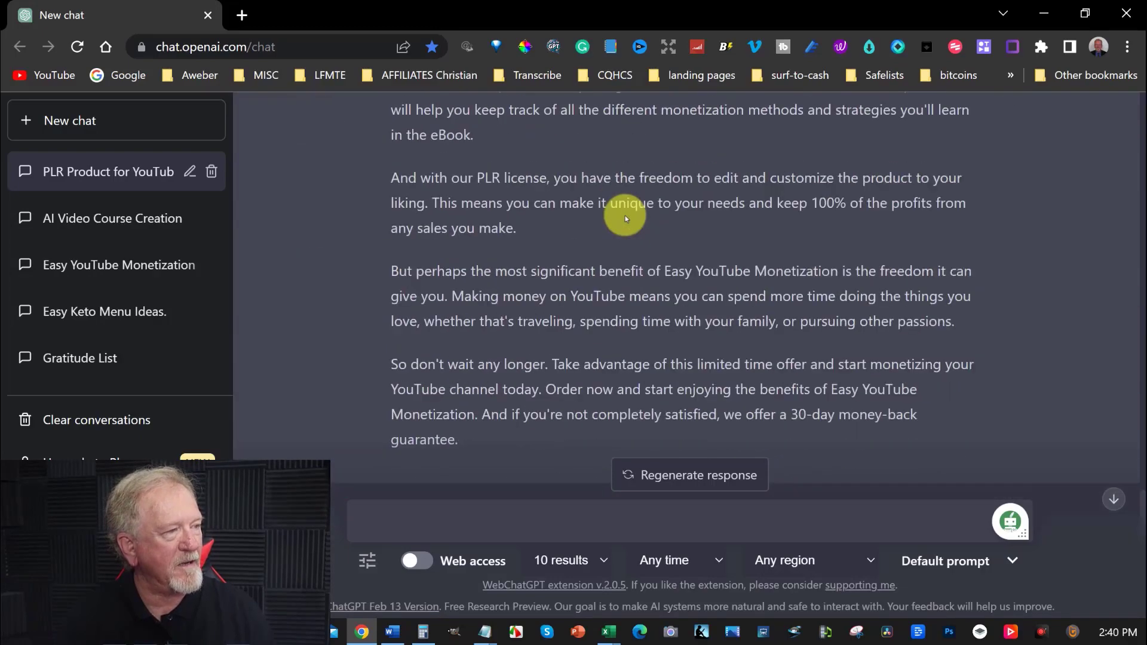
scroll(626, 218, "up", 12)
scroll(626, 217, "down", 8)
scroll(626, 215, "up", 3)
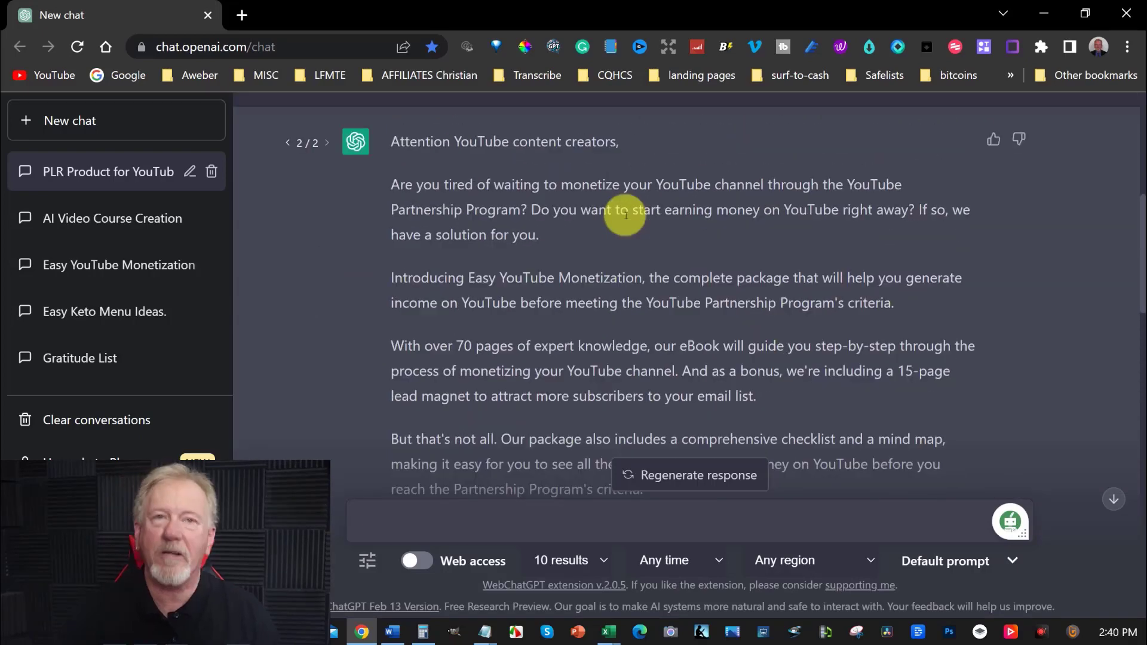